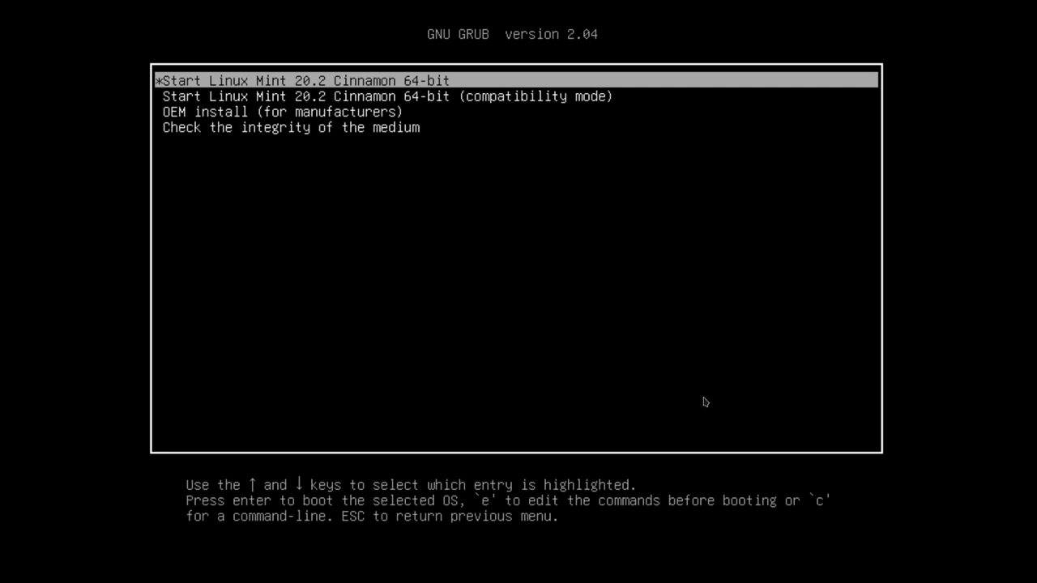
Boot the default 'Start Linux Mint 20.2 Cinnamon 64-bit' GRUB entry into the live desktop.
key(Return)
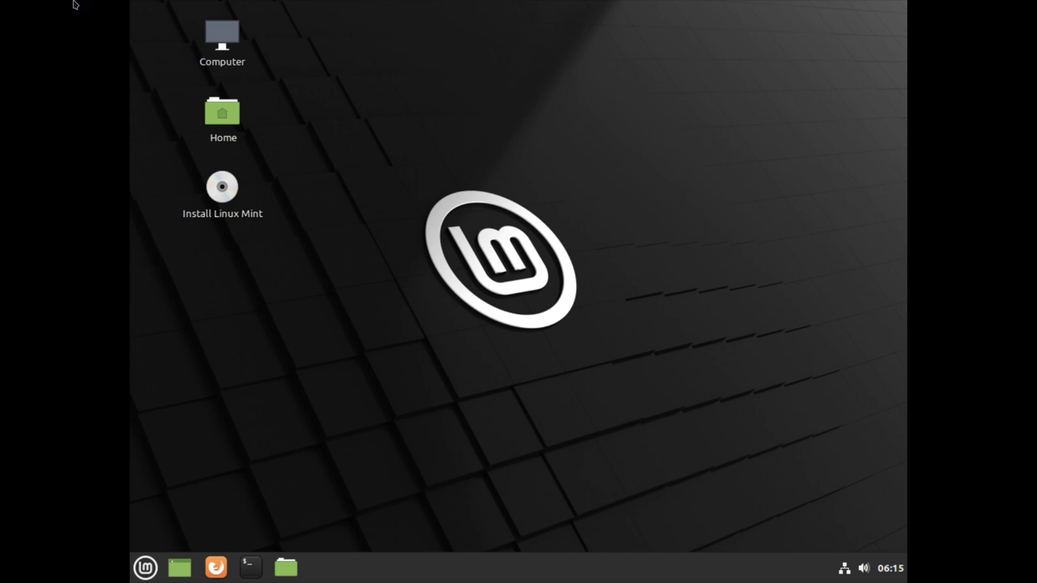
Set the screen resolution to 1920x1080 with xrandr in a terminal, then minimize the terminal.
click(252, 570)
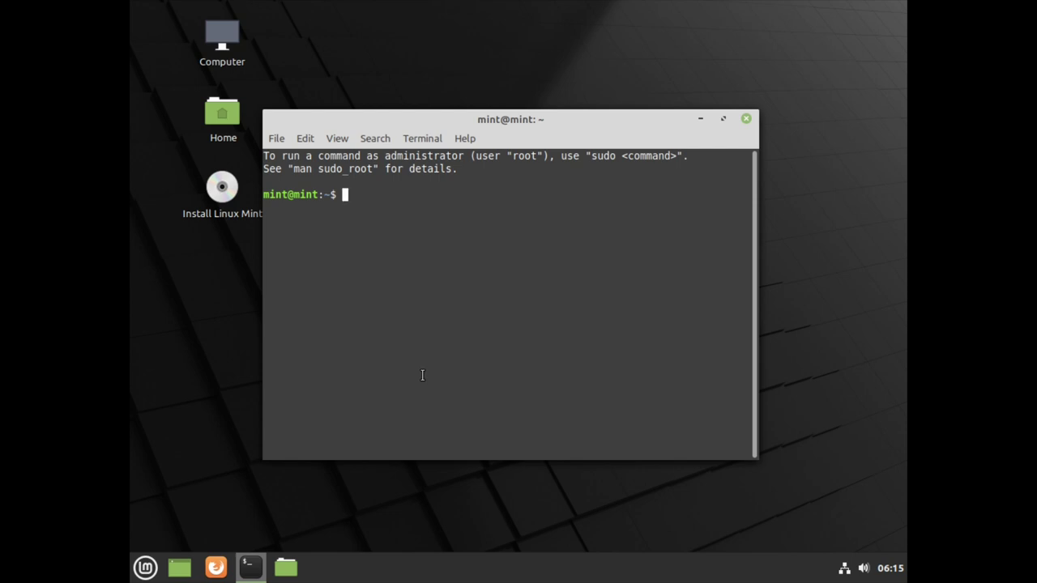
text(xrandr)
text( -s )
text(1920x1080)
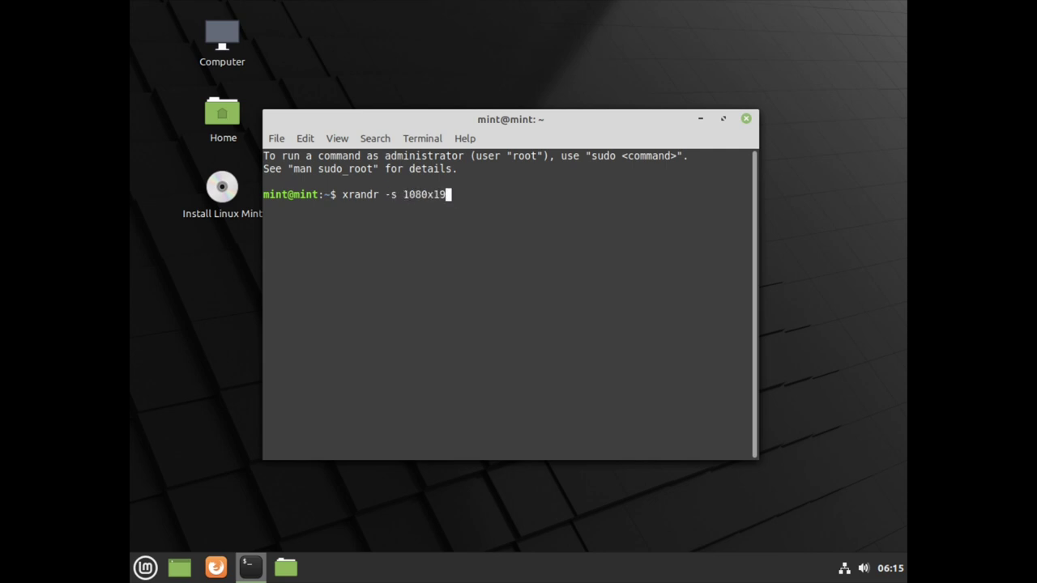
key(Return)
click(489, 121)
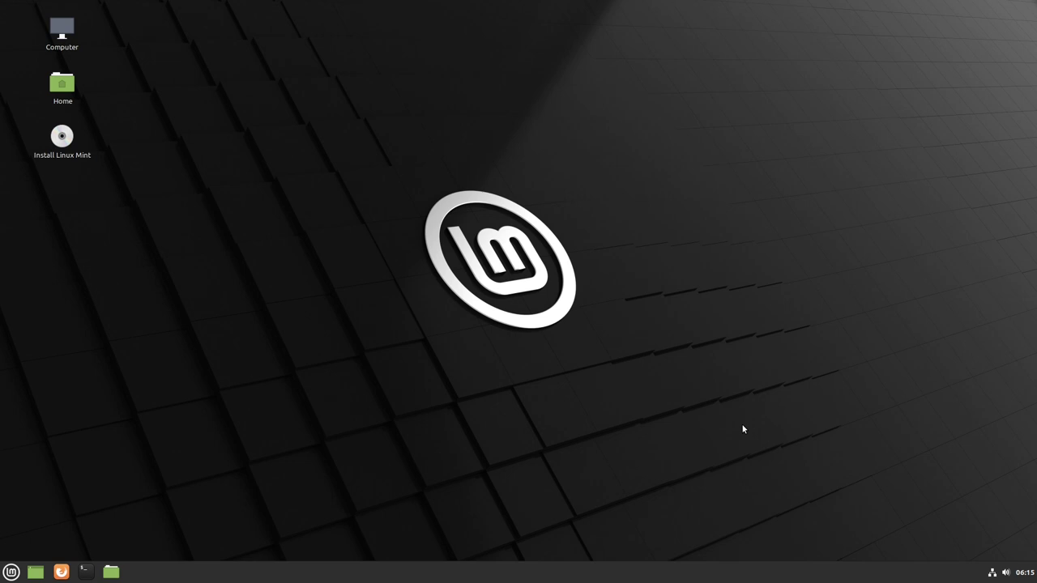
Launch the Install Linux Mint desktop icon to bring up the installer's Welcome page.
click(11, 572)
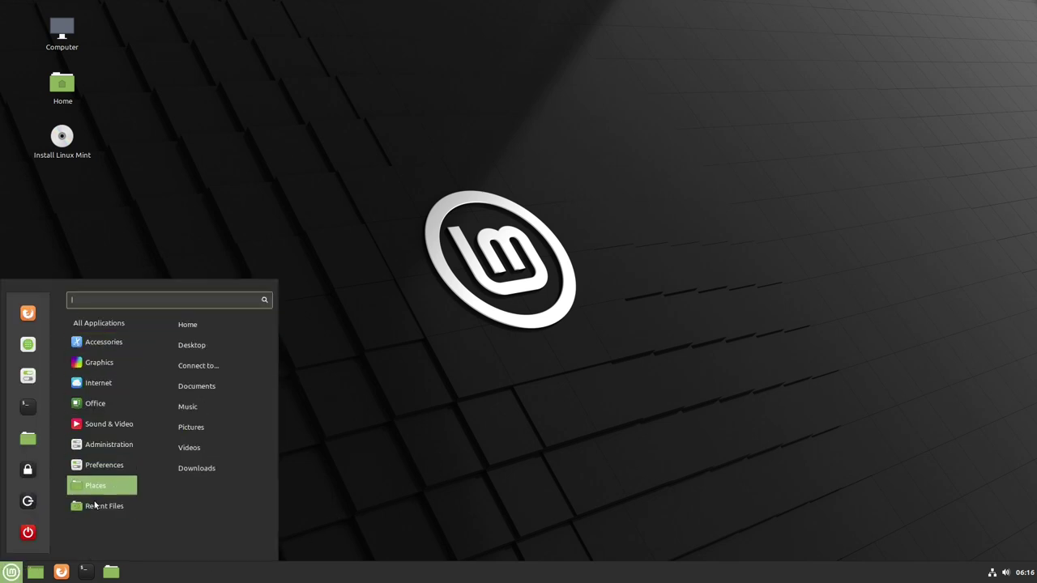
click(421, 345)
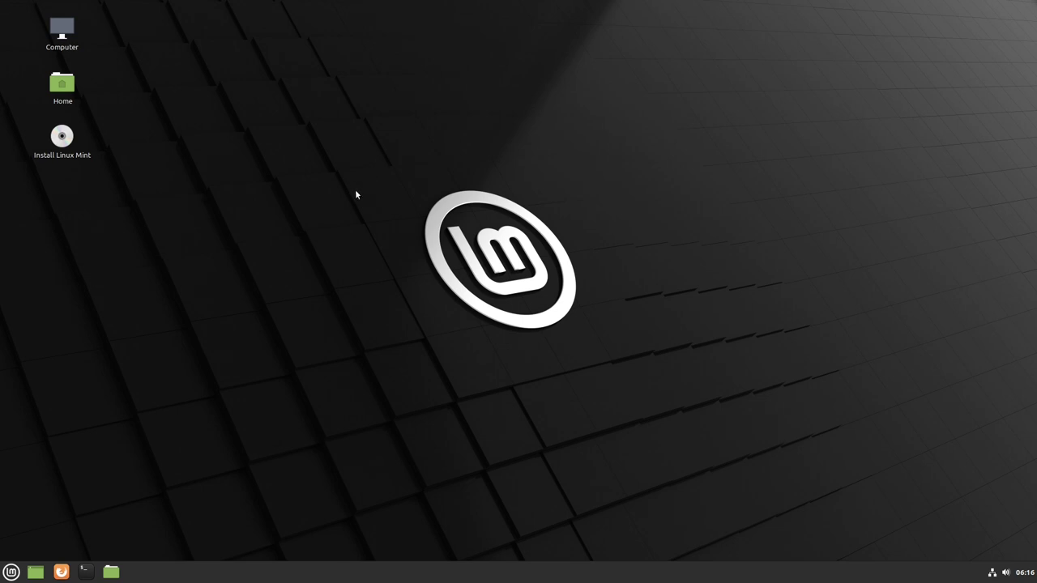
click(62, 139)
click(95, 162)
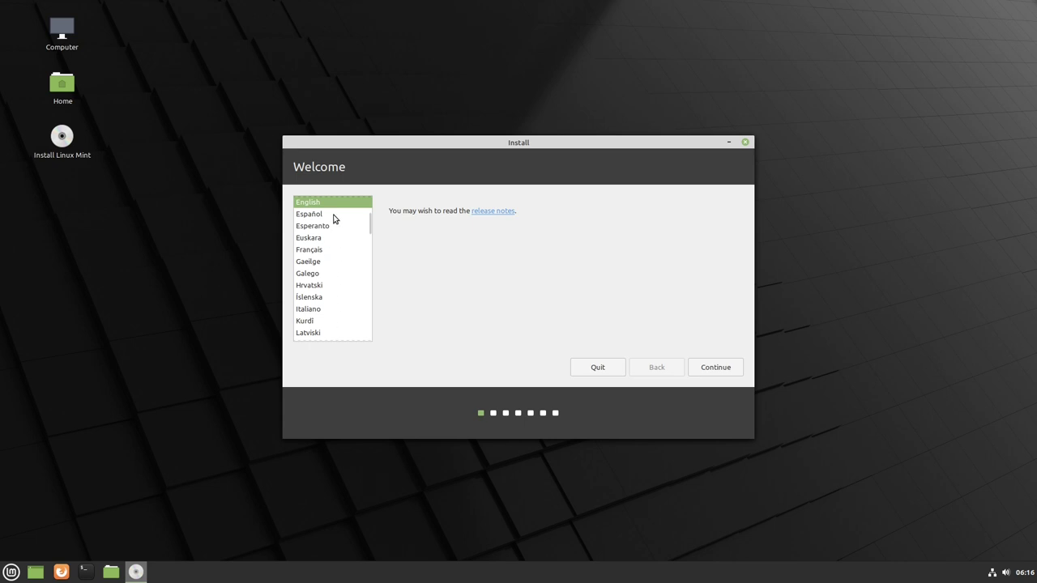
Choose Deutsch as the installer language and continue.
drag(365, 227, 371, 212)
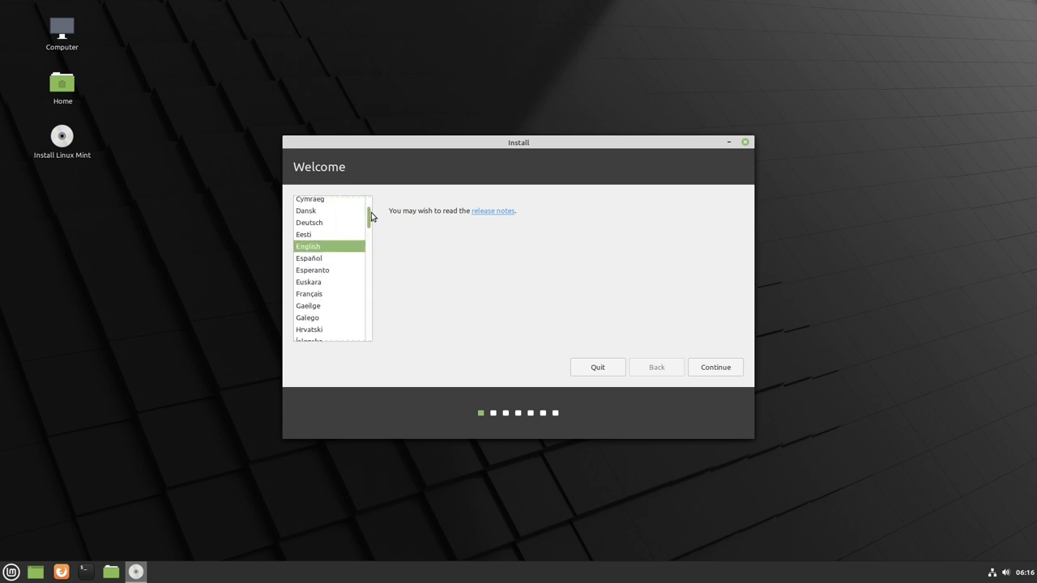
click(319, 228)
click(698, 371)
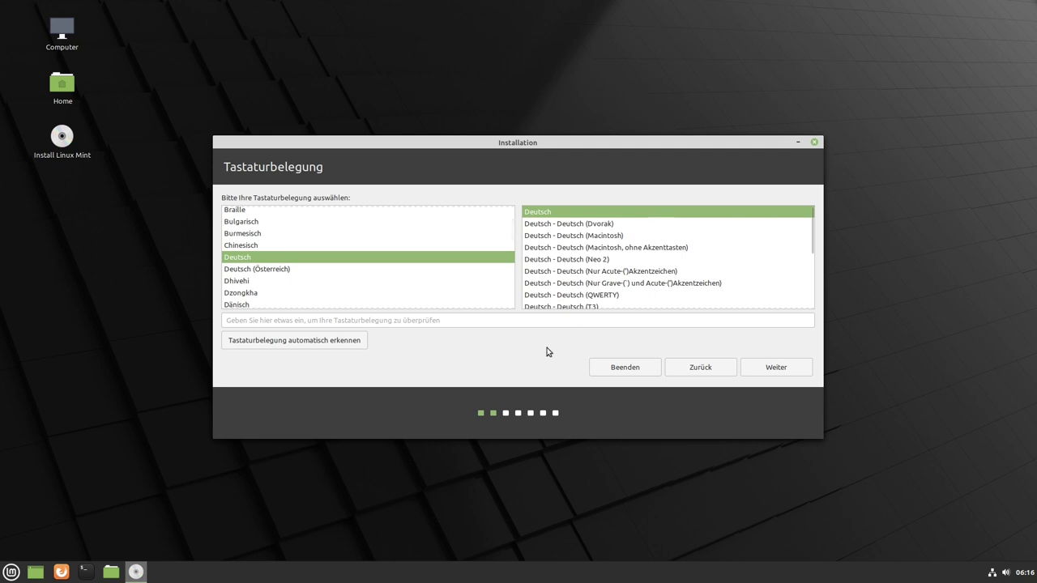
Keep the plain Deutsch keyboard layout after testing '1' and '^^^' in the test field.
scroll(633, 244, down, 2)
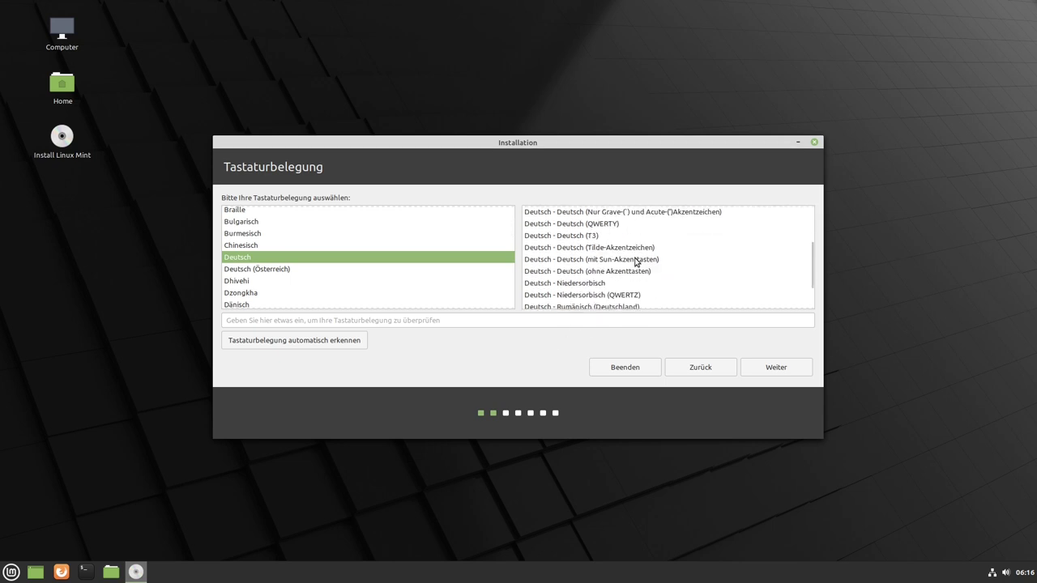
click(397, 319)
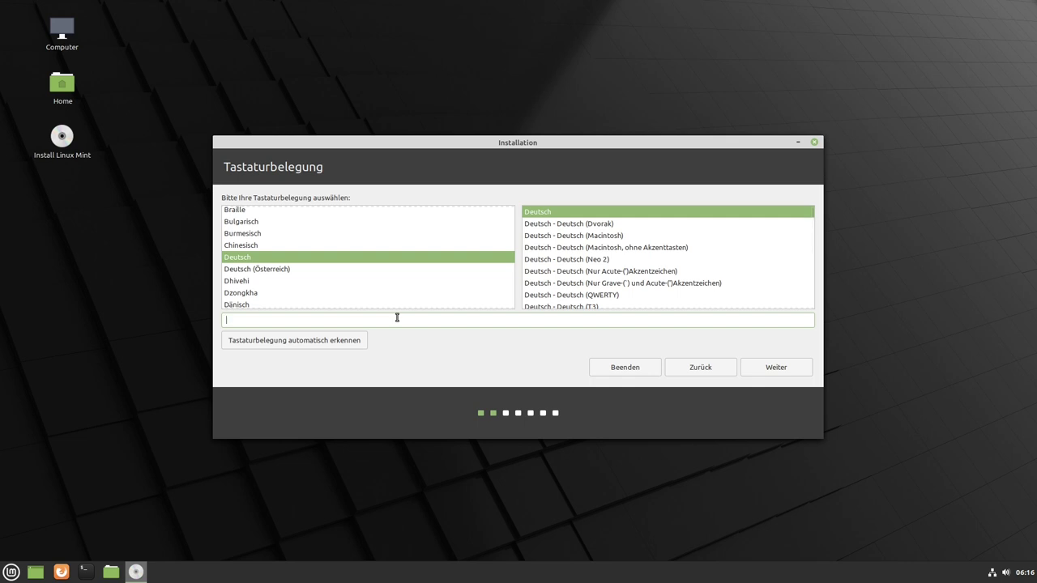
text(1)
key(BackSpace)
text(^^^)
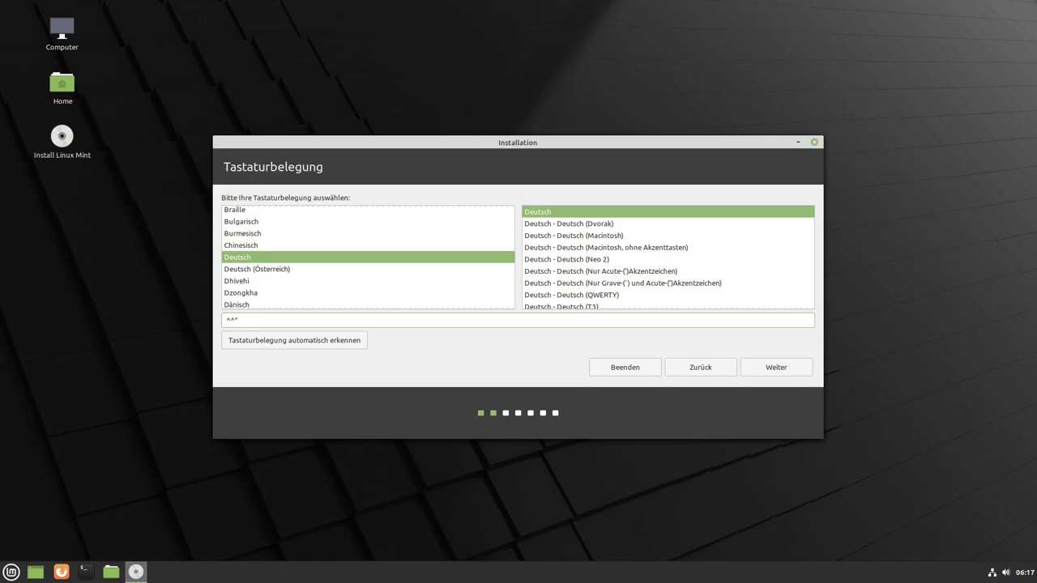
key(BackSpace)
key(BackSpace)
key(BackSpace)
click(551, 215)
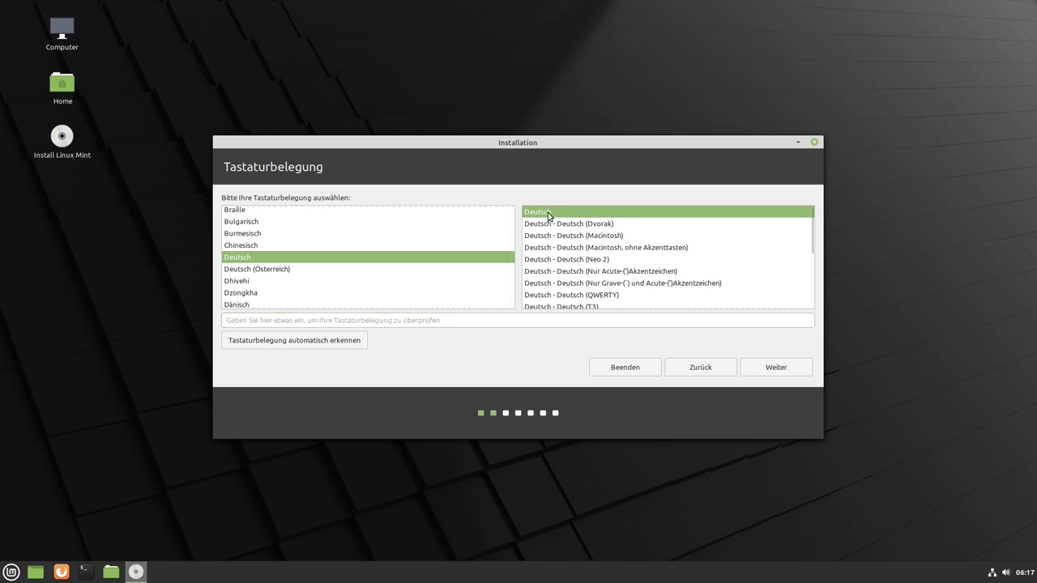
click(766, 369)
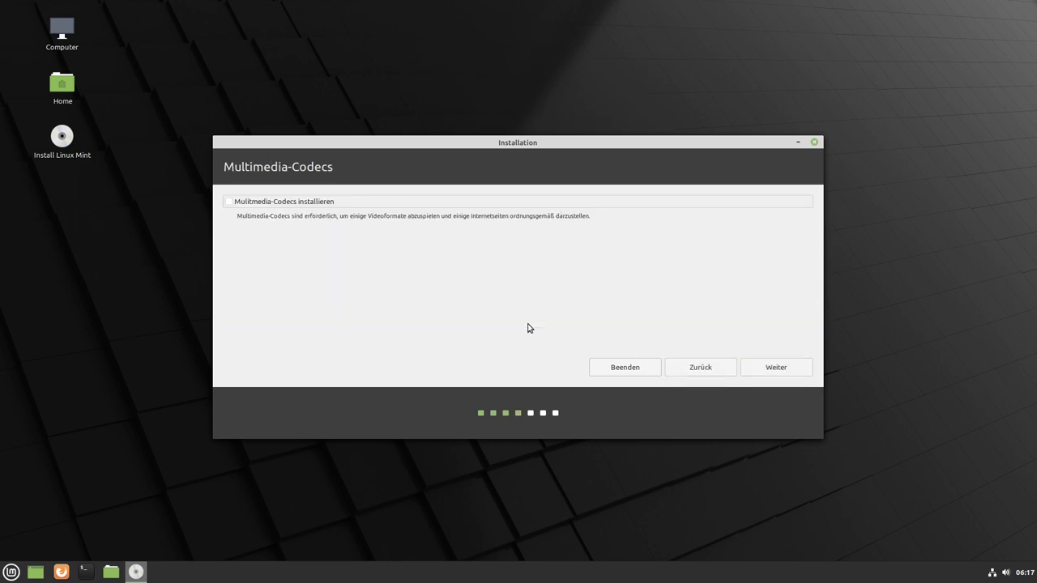
Enable installing multimedia codecs and preview the manual 'Etwas Anderes' partitioning page.
click(228, 201)
click(772, 372)
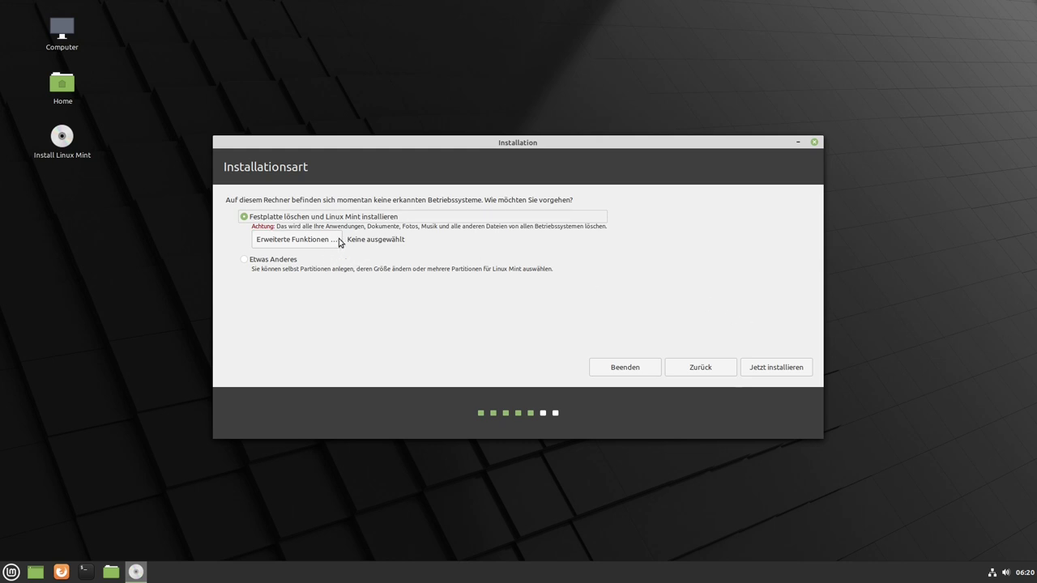
click(244, 261)
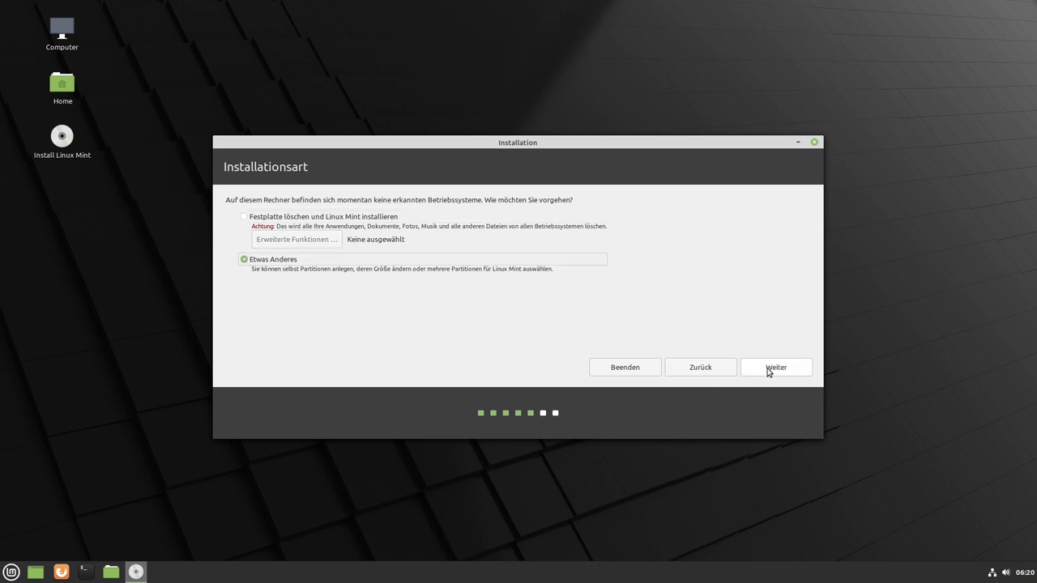
click(763, 370)
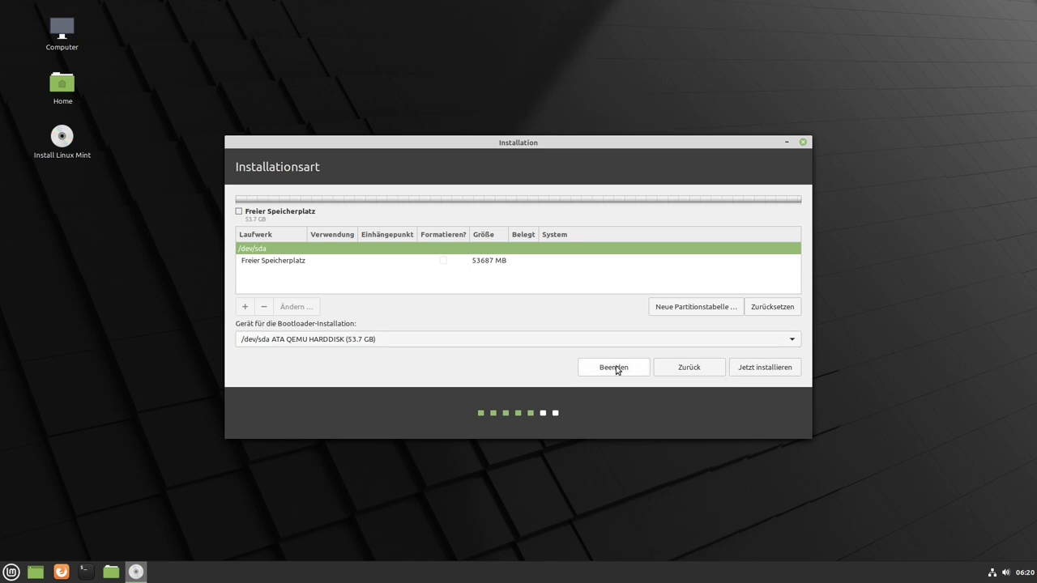
Go back and erase the whole disk for Linux Mint, confirming the partition changes.
click(690, 369)
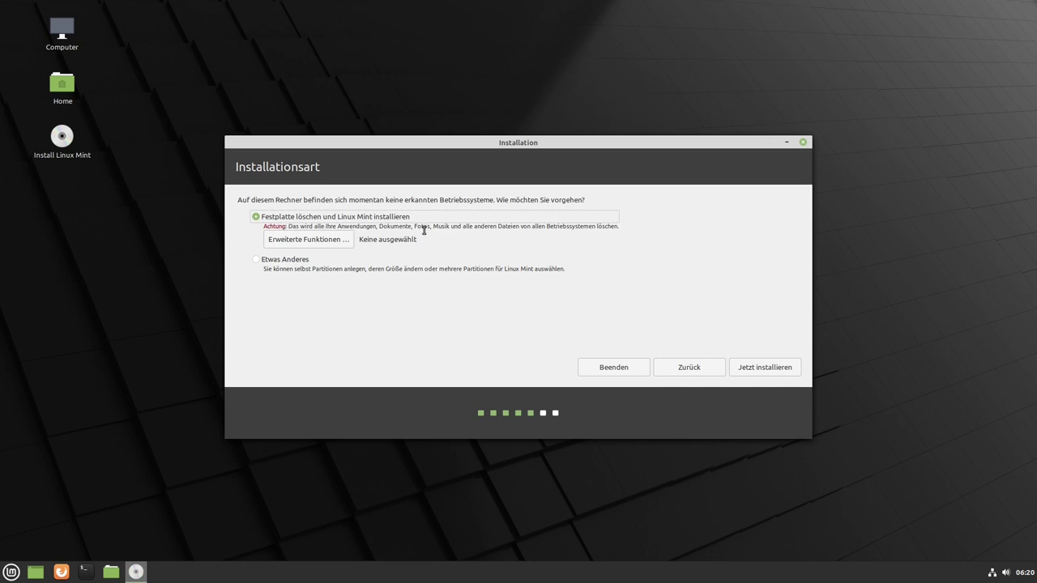
click(784, 367)
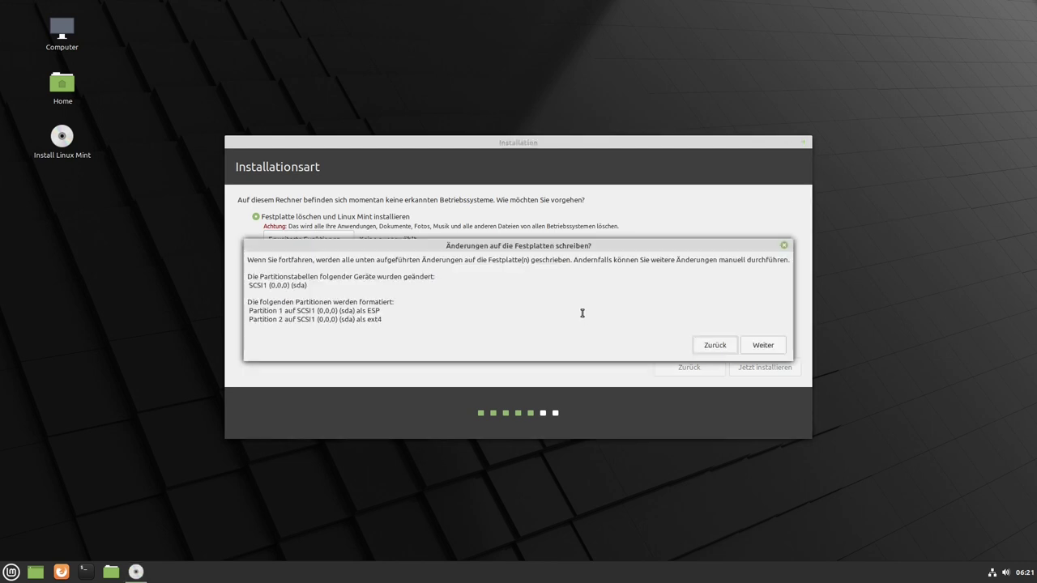
click(766, 343)
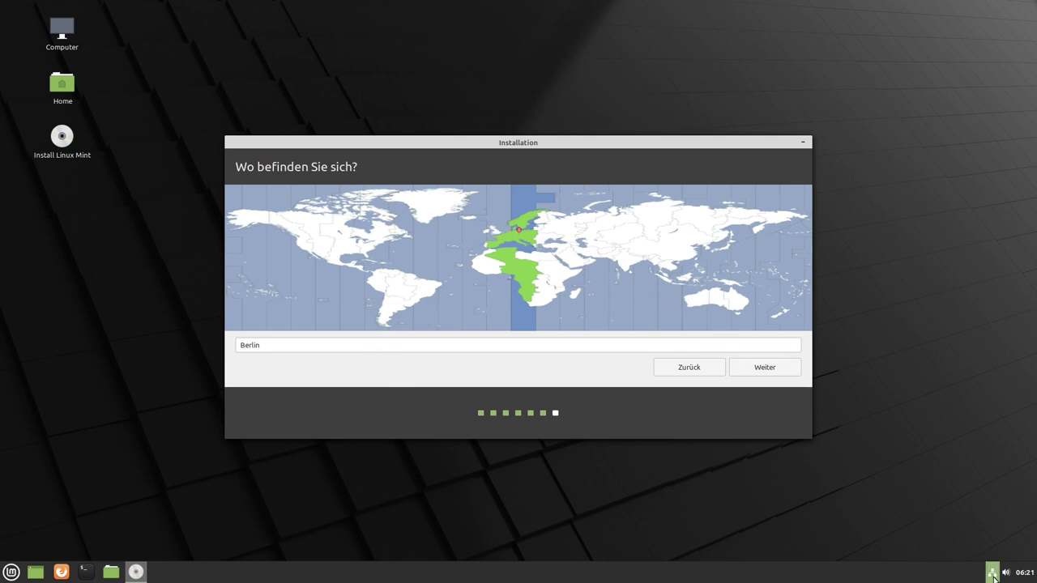
Keep Berlin, enter the user's name, computer name and password twice, and start installing.
click(764, 367)
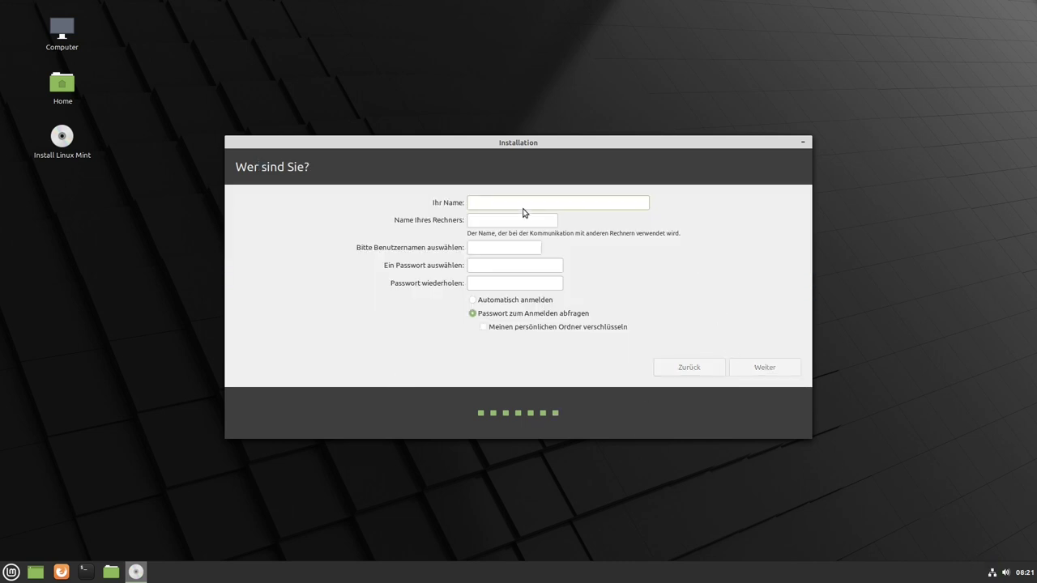
key(Tab)
key(Tab)
key(Tab)
key(Tab)
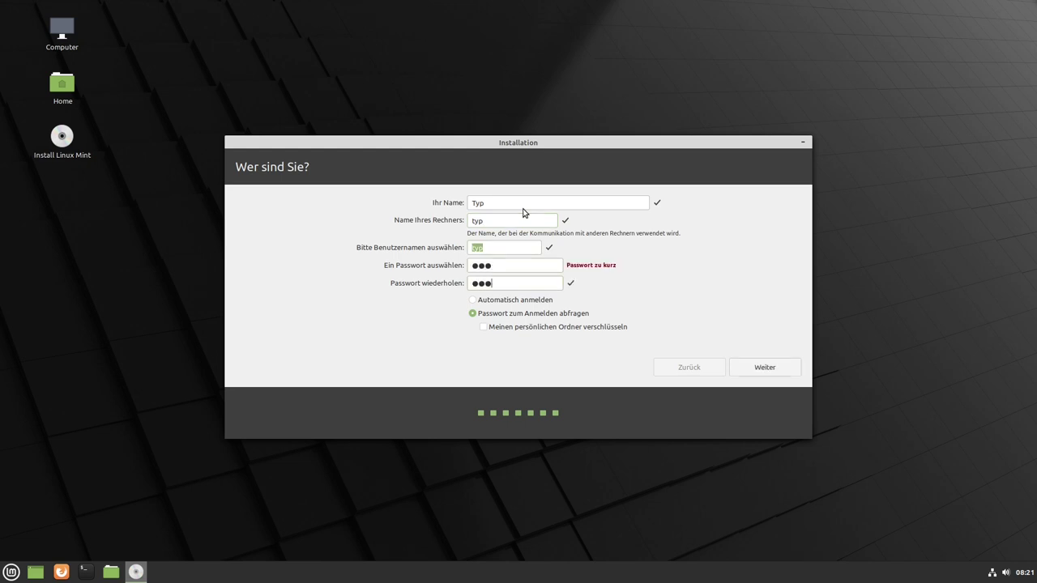
click(768, 371)
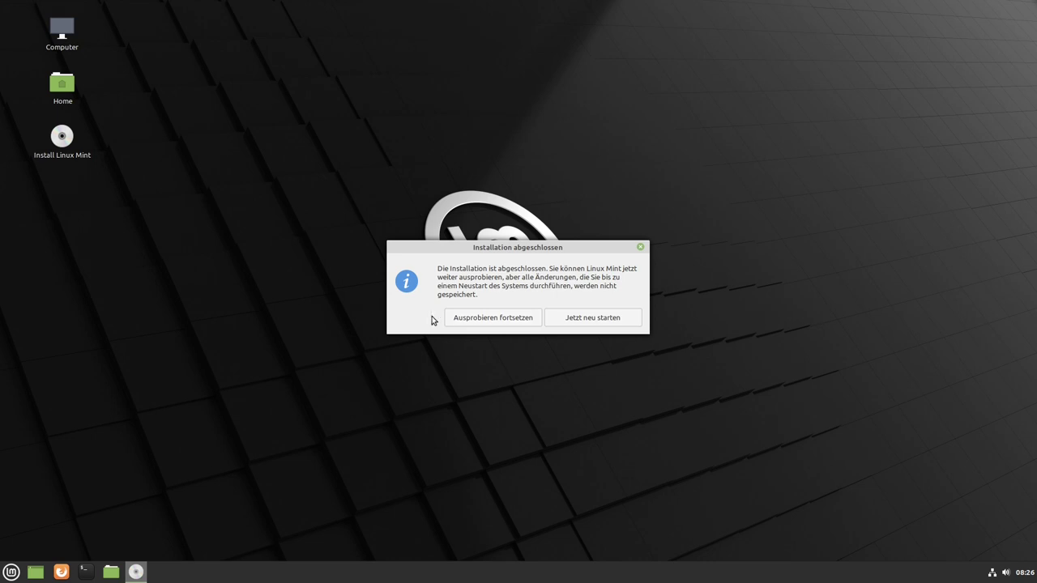
Restart with 'Jetzt neu starten' and confirm the remove-medium prompt.
click(589, 320)
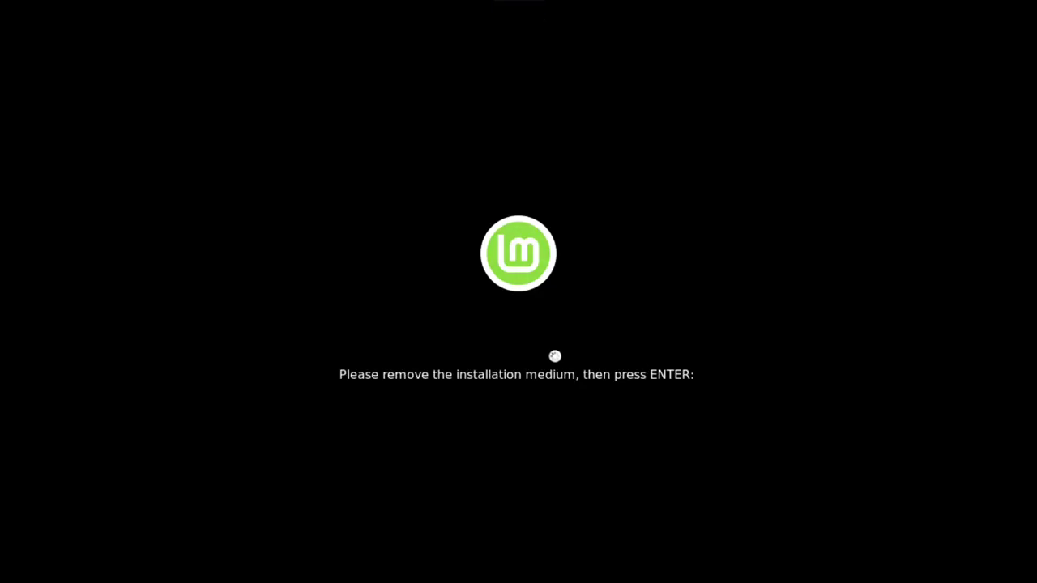
key(Return)
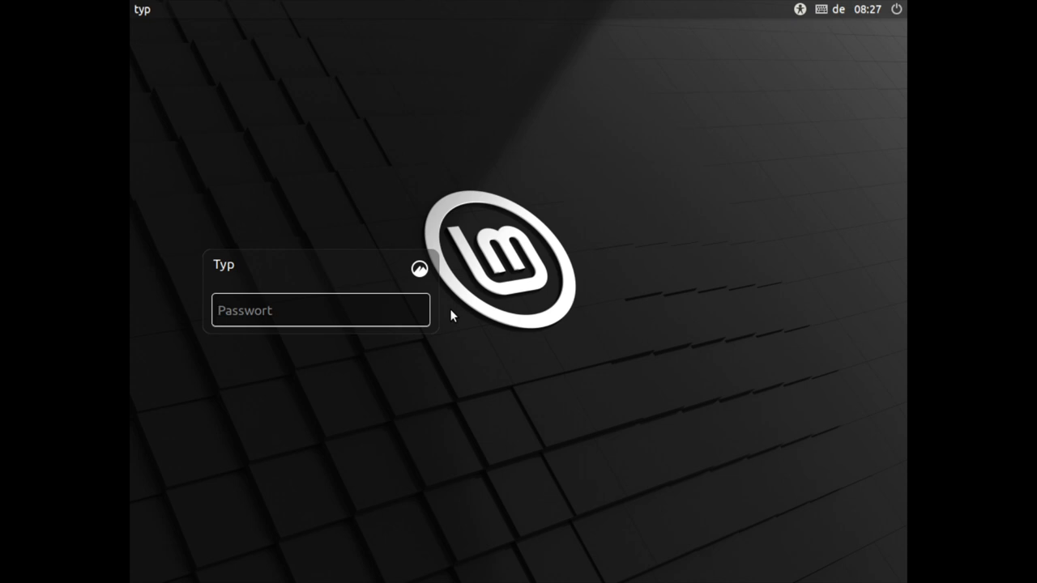
Log in at the LightDM screen with the user's password.
text(***)
key(Return)
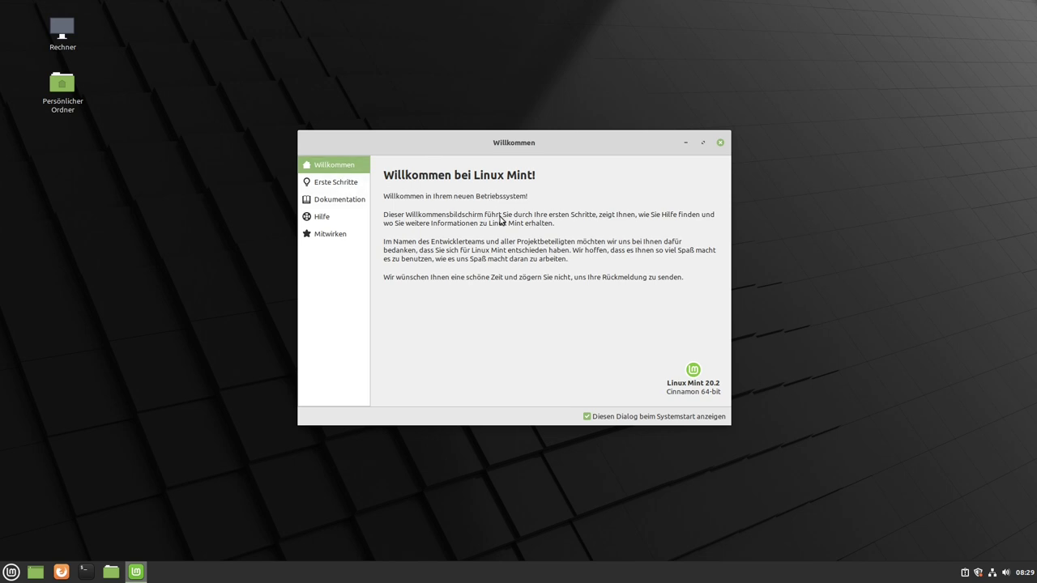
Open the Erste Schritte page of the Welcome Screen.
click(336, 183)
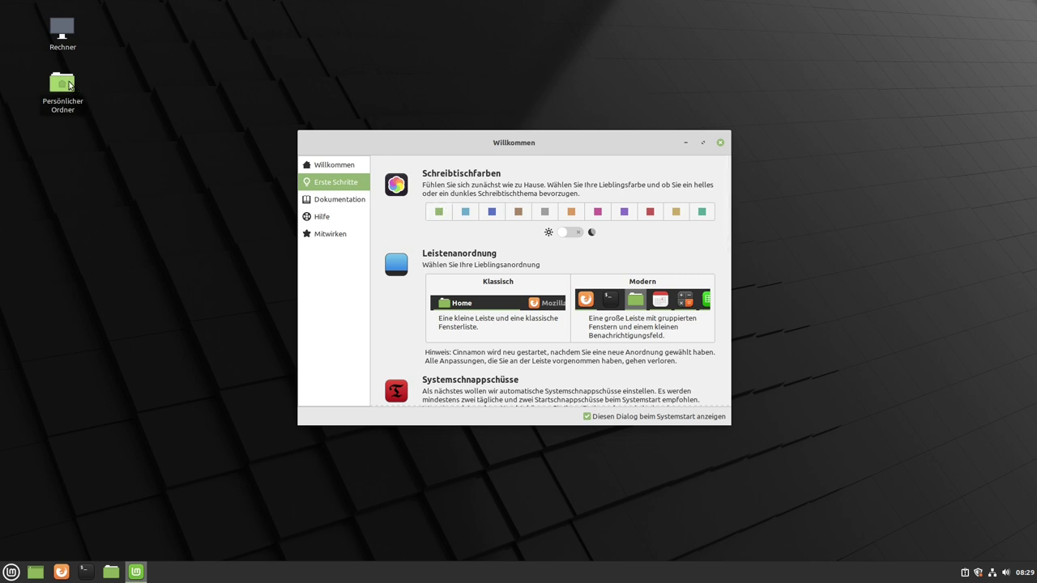
click(11, 572)
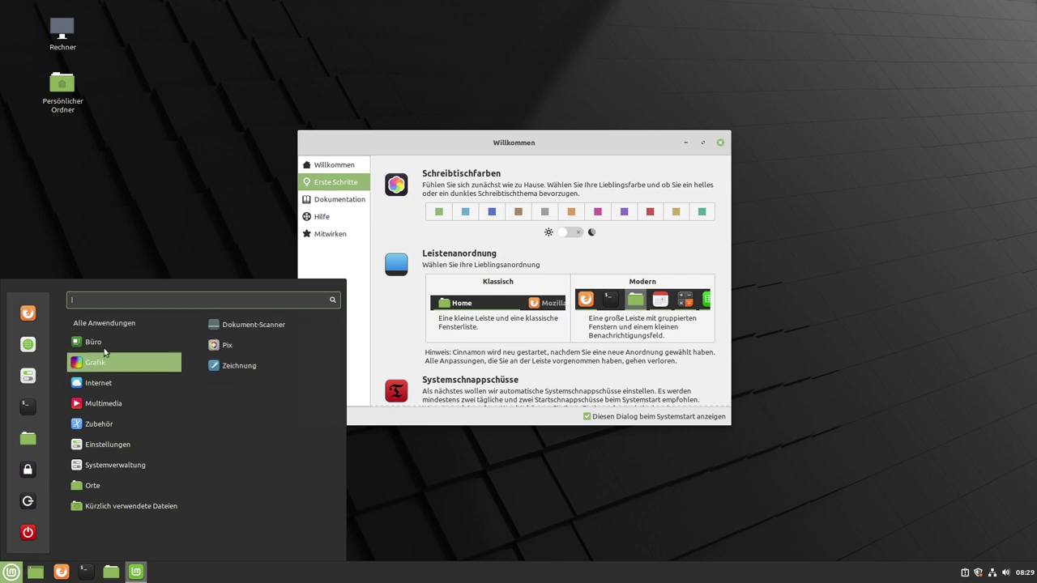
click(439, 213)
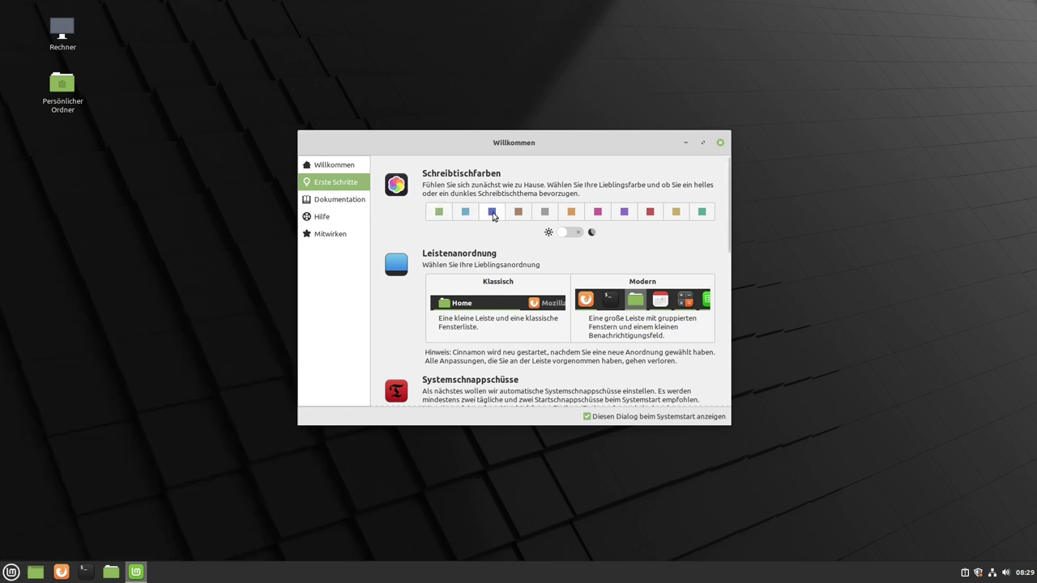
Try pink, purple, gold, teal and red accent colours, settling on blue.
click(492, 212)
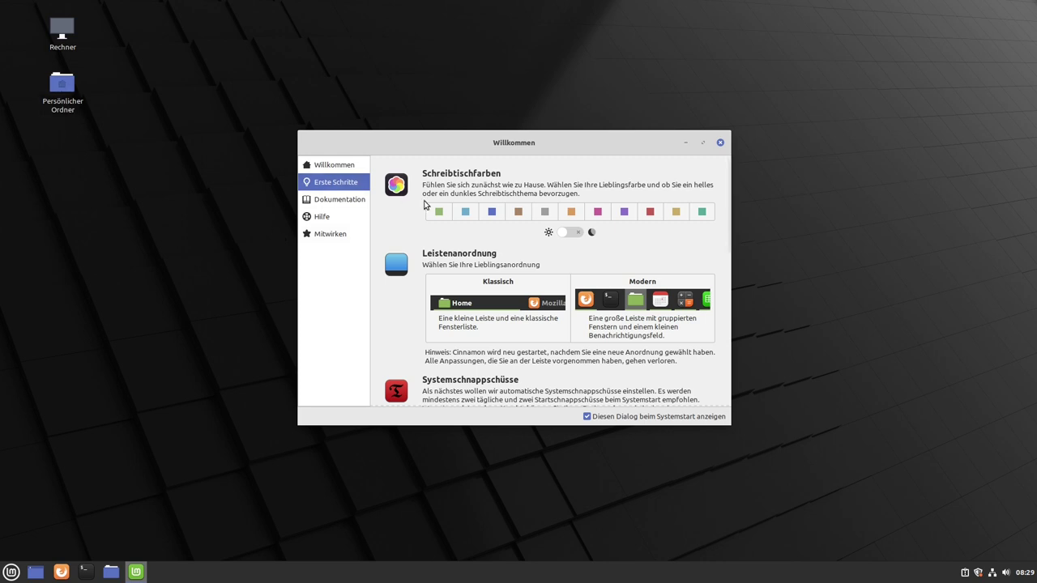
click(597, 212)
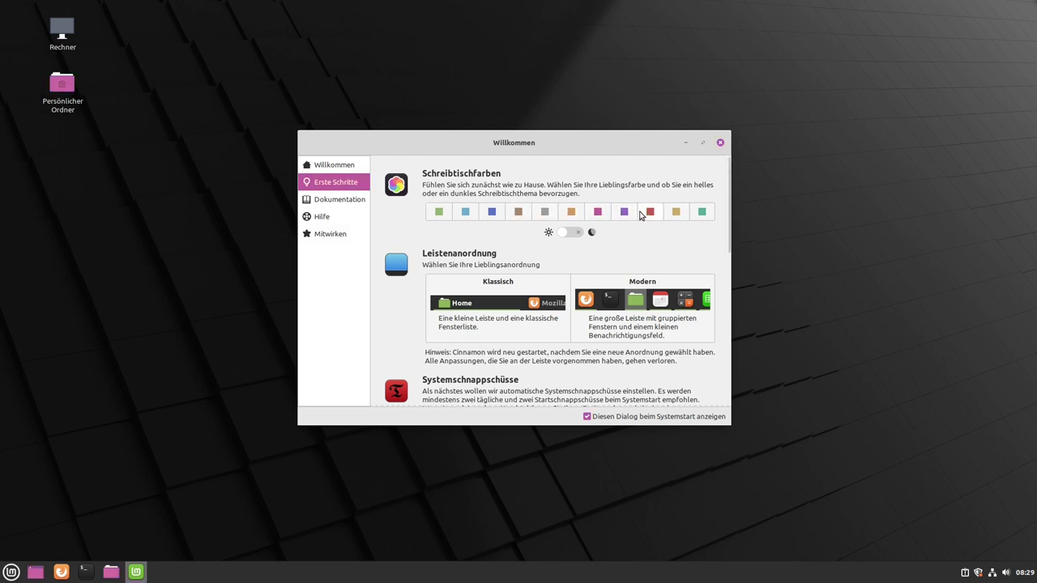
click(624, 212)
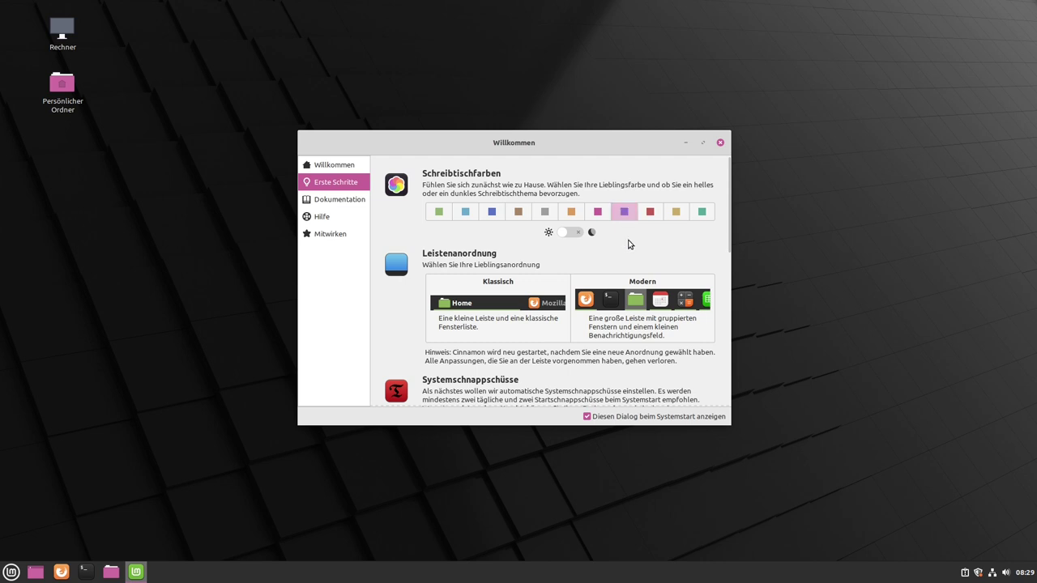
click(670, 212)
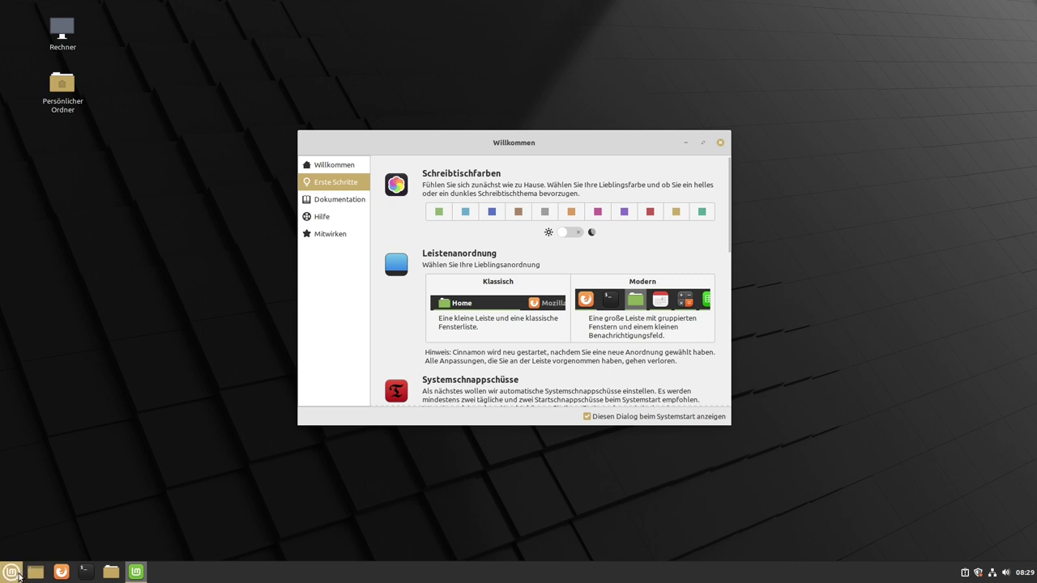
click(14, 573)
click(14, 573)
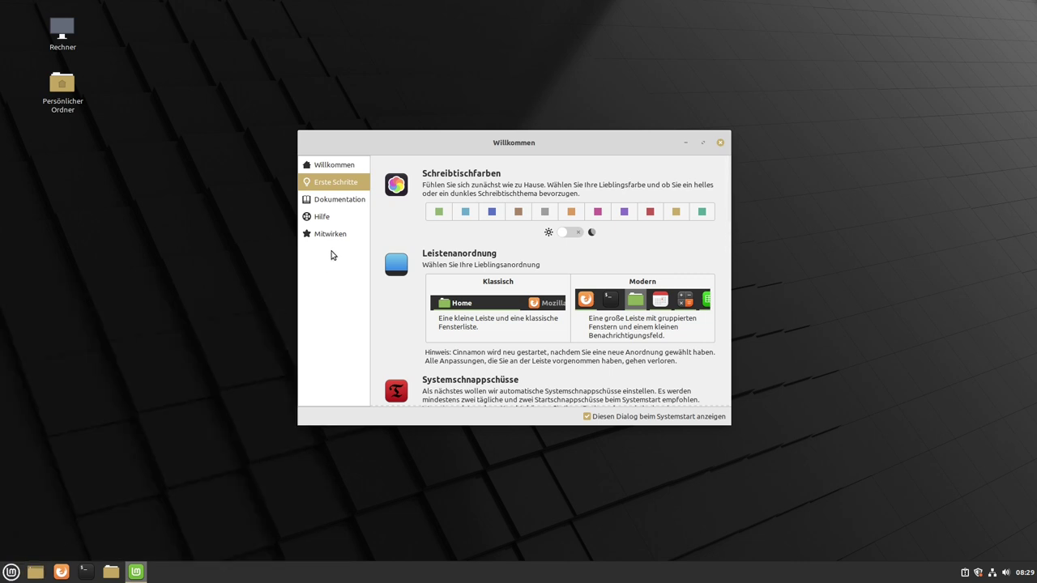
click(702, 211)
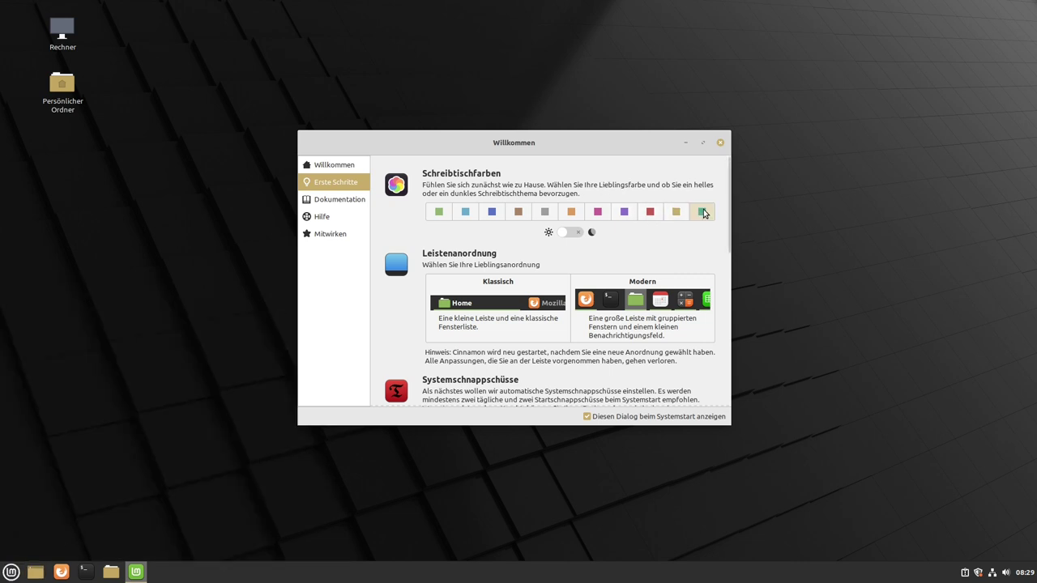
click(651, 213)
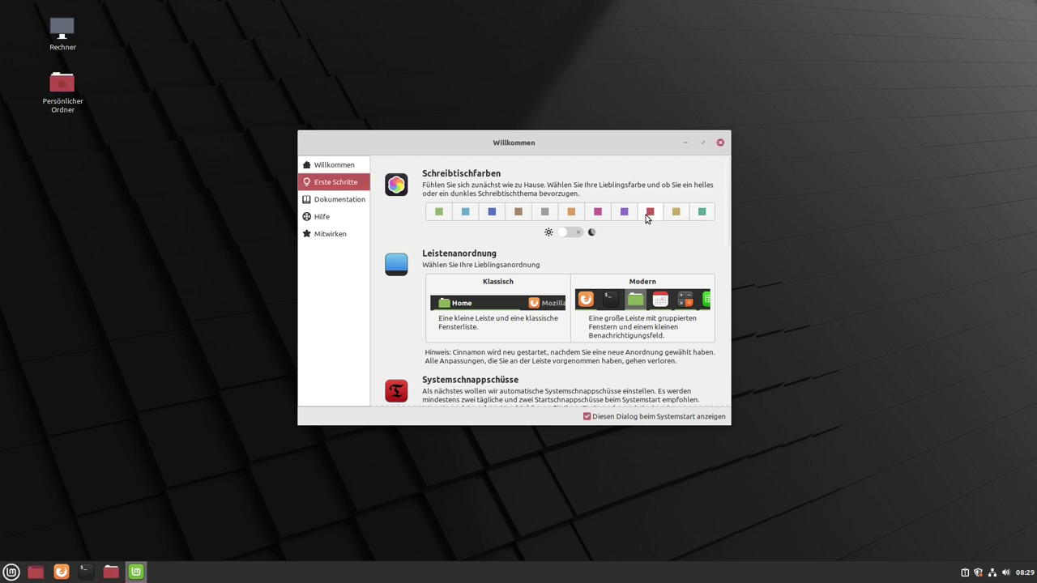
click(493, 213)
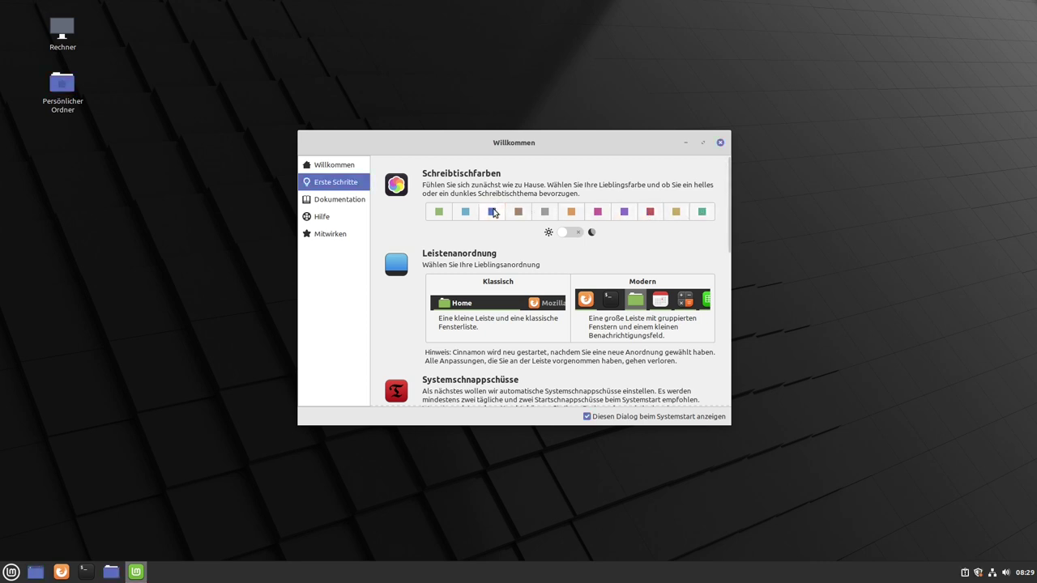
click(11, 572)
click(12, 572)
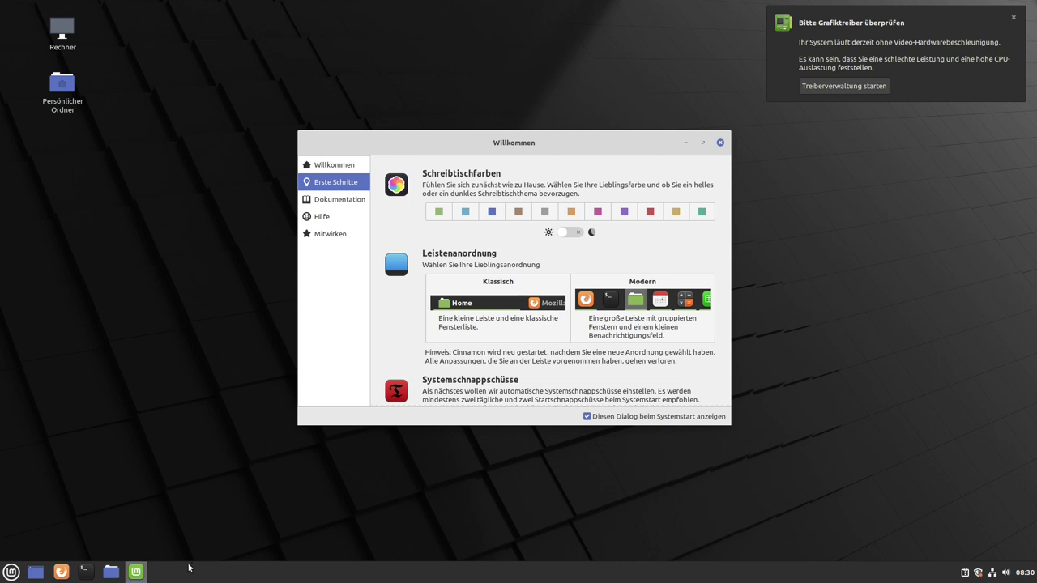
click(497, 306)
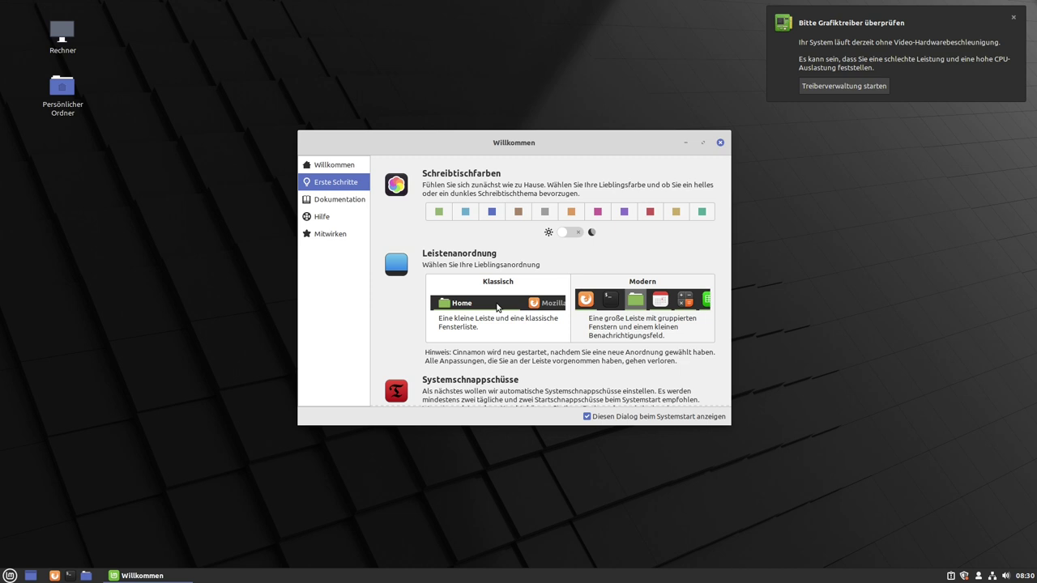
click(9, 576)
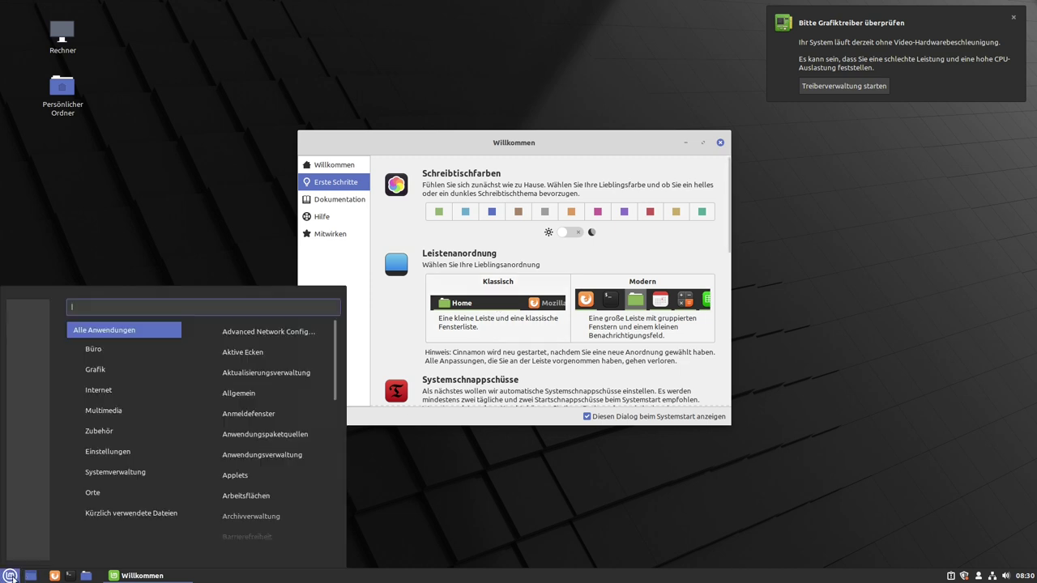
click(9, 576)
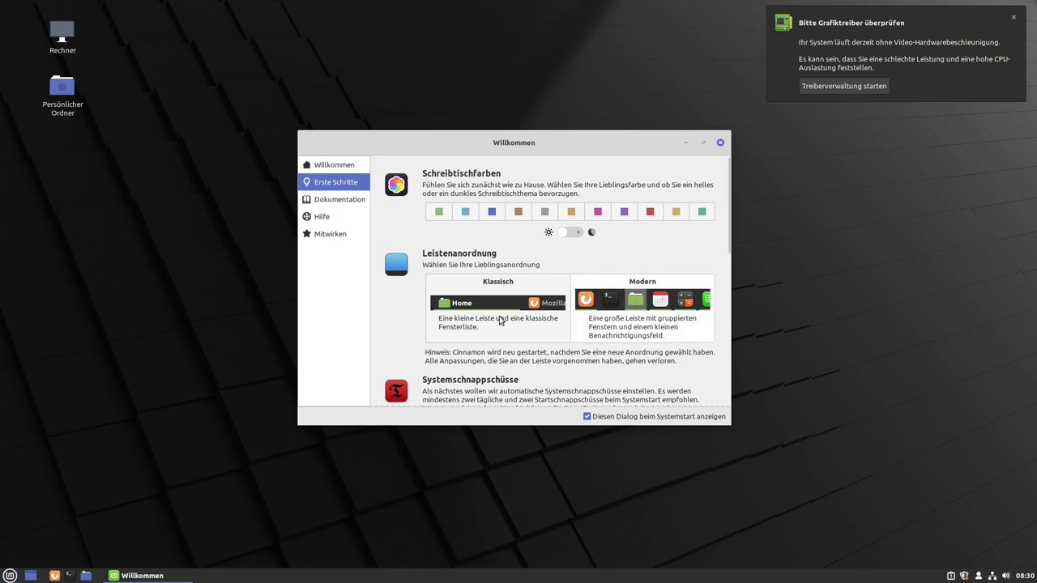
scroll(500, 320, down, 2)
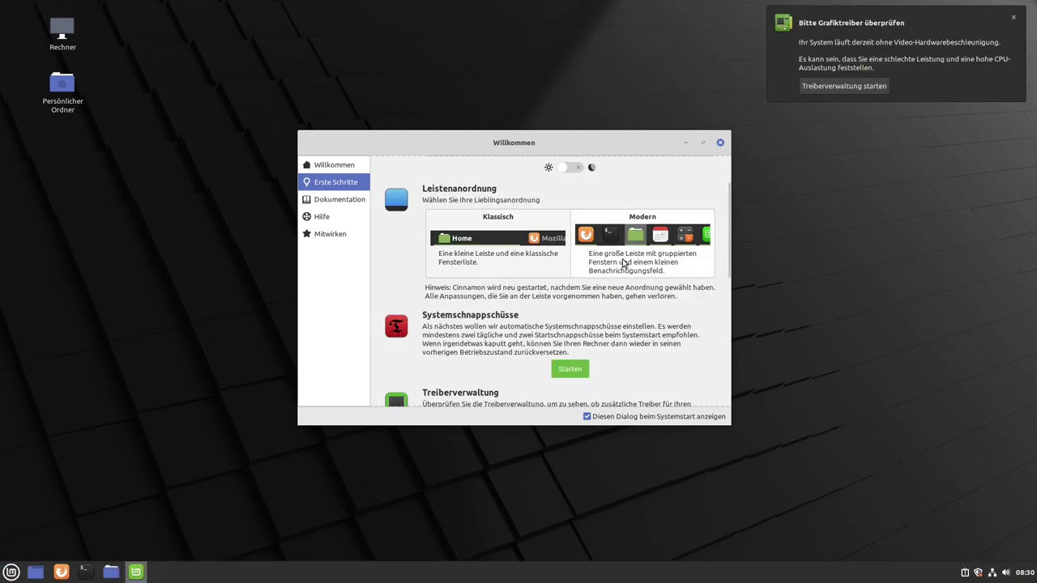
scroll(638, 293, down, 2)
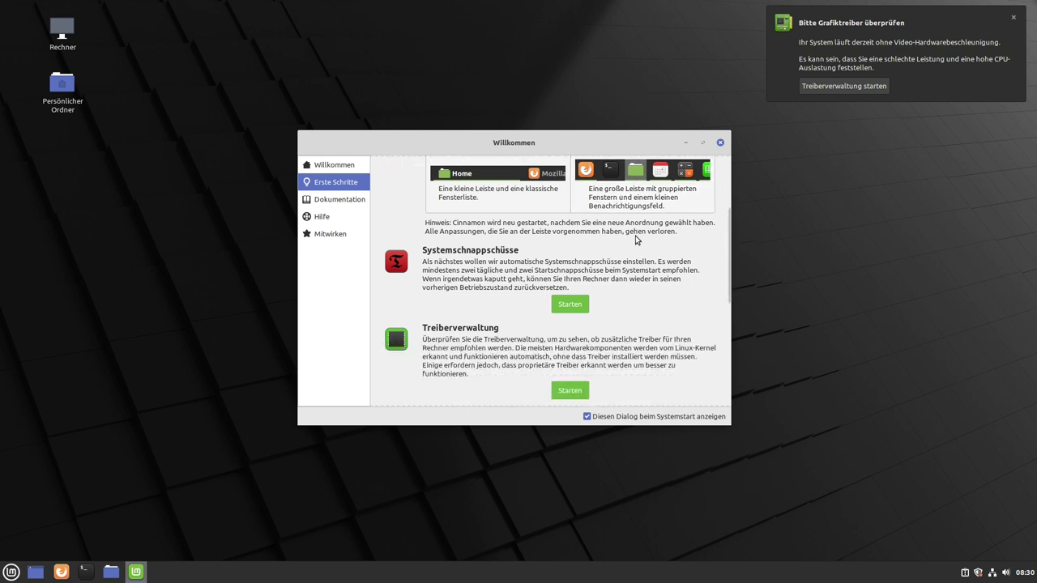
scroll(690, 261, down, 1)
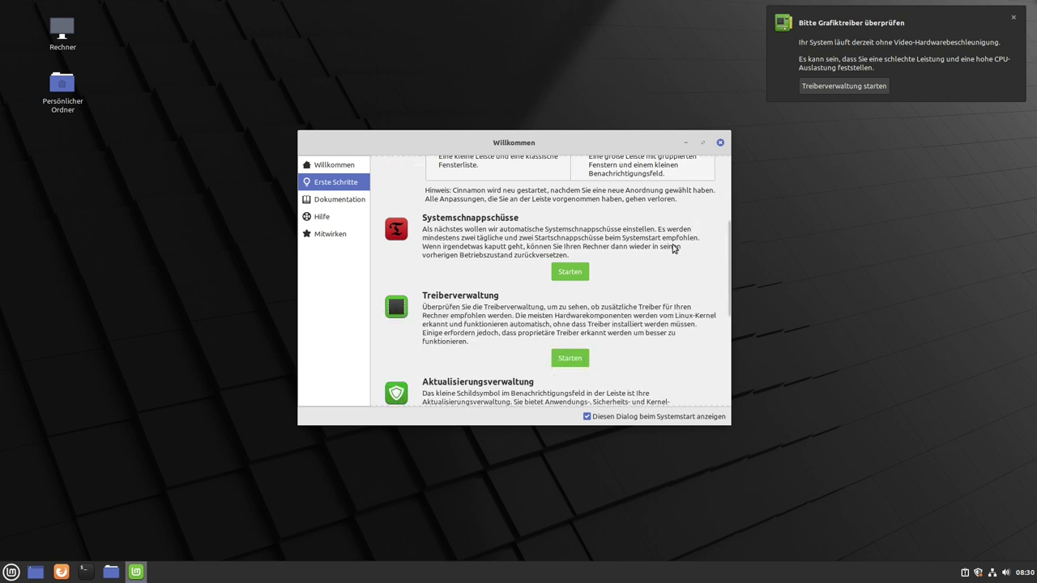
scroll(491, 257, down, 1)
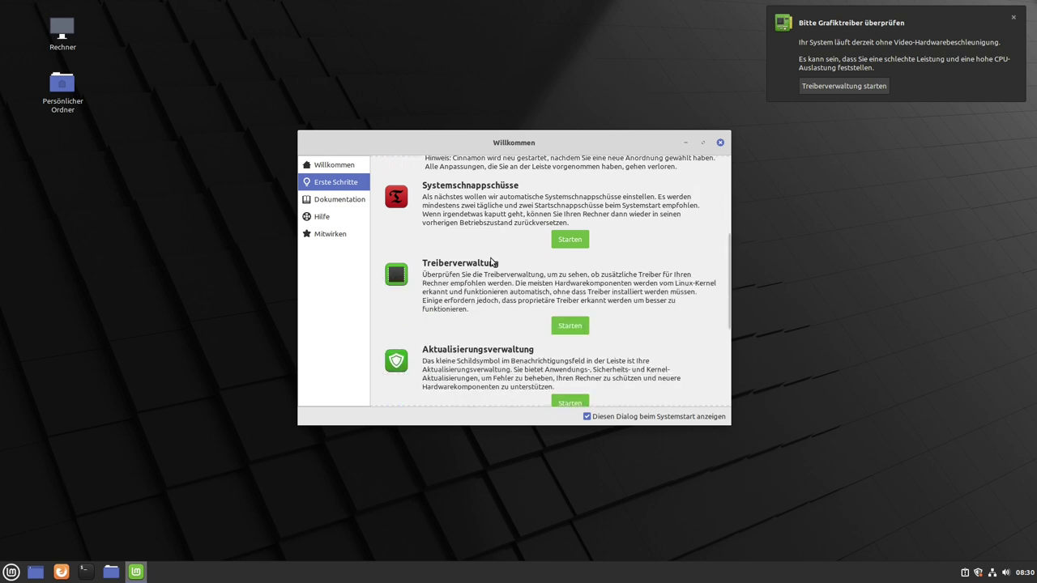
click(569, 327)
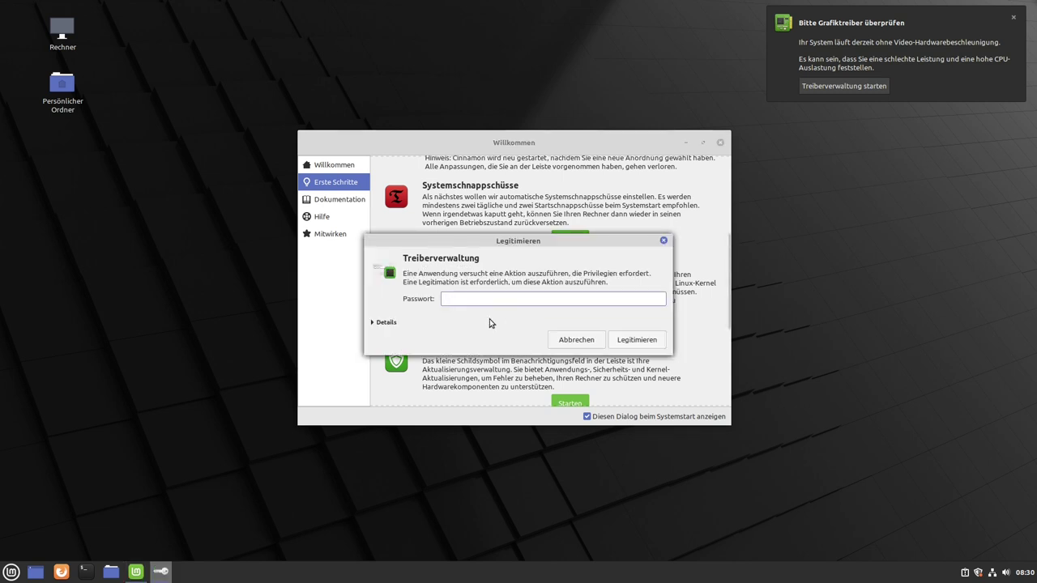
text(•••)
key(Return)
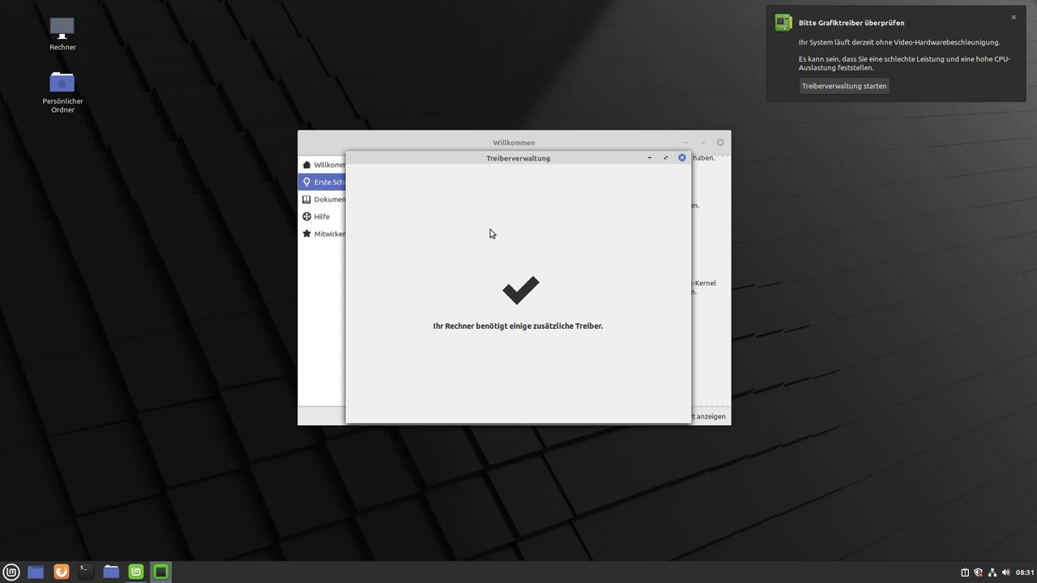
click(682, 159)
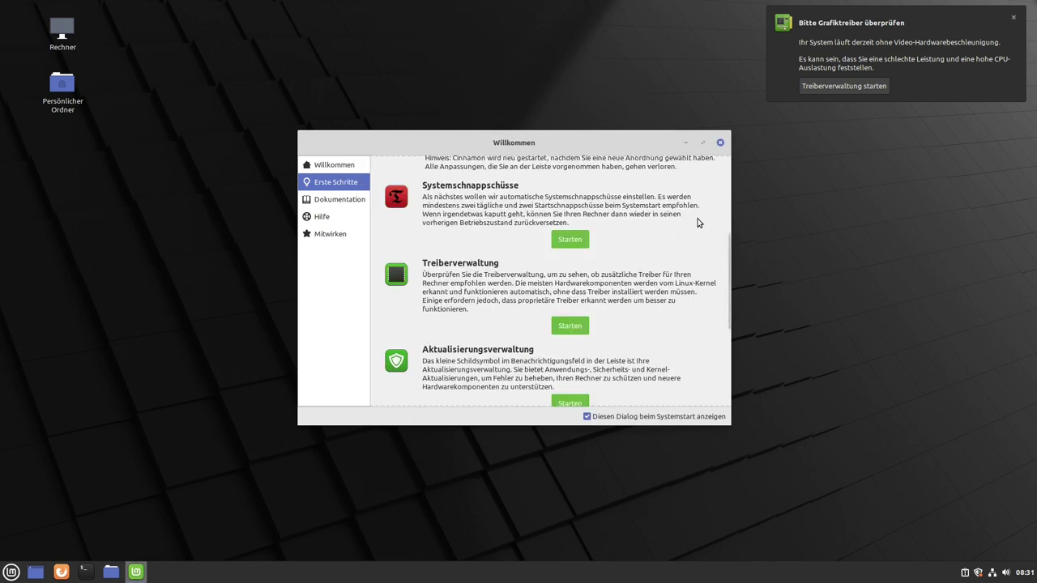
Scroll down Erste Schritte and start Aktualisierungsverwaltung to its introduction page.
scroll(667, 234, down, 3)
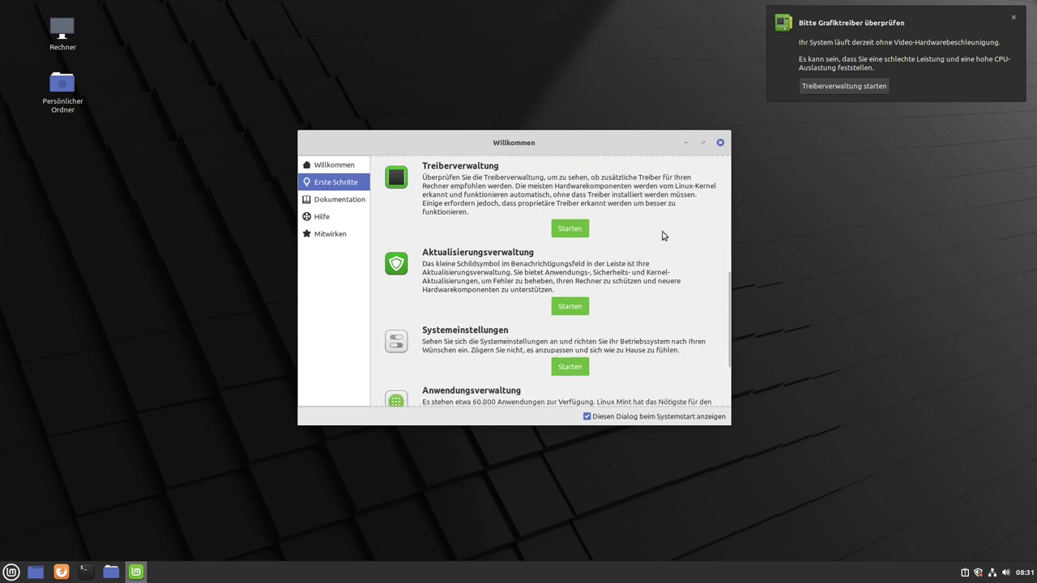
scroll(662, 235, up, 2)
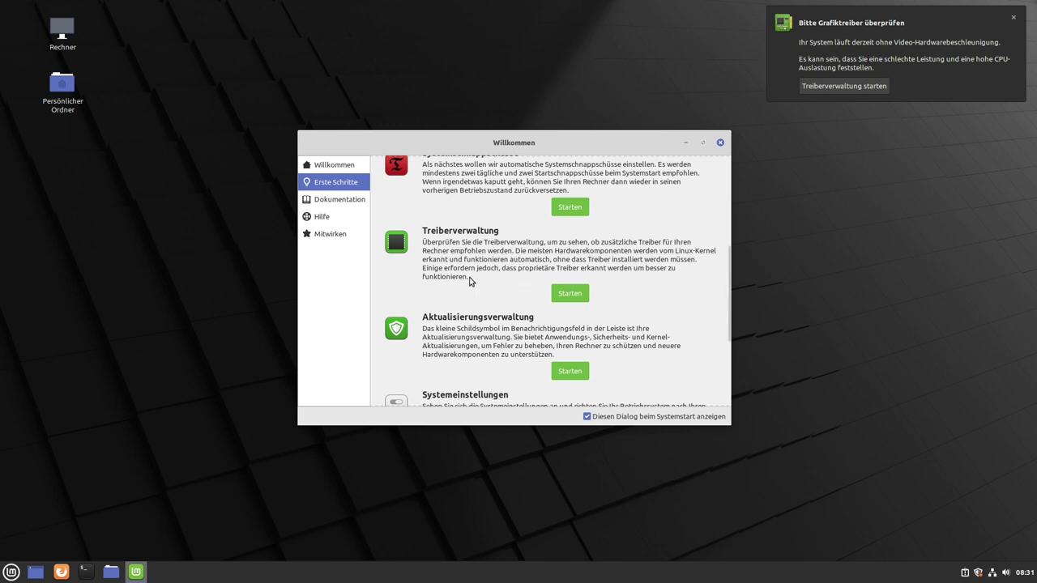
scroll(471, 273, down, 1)
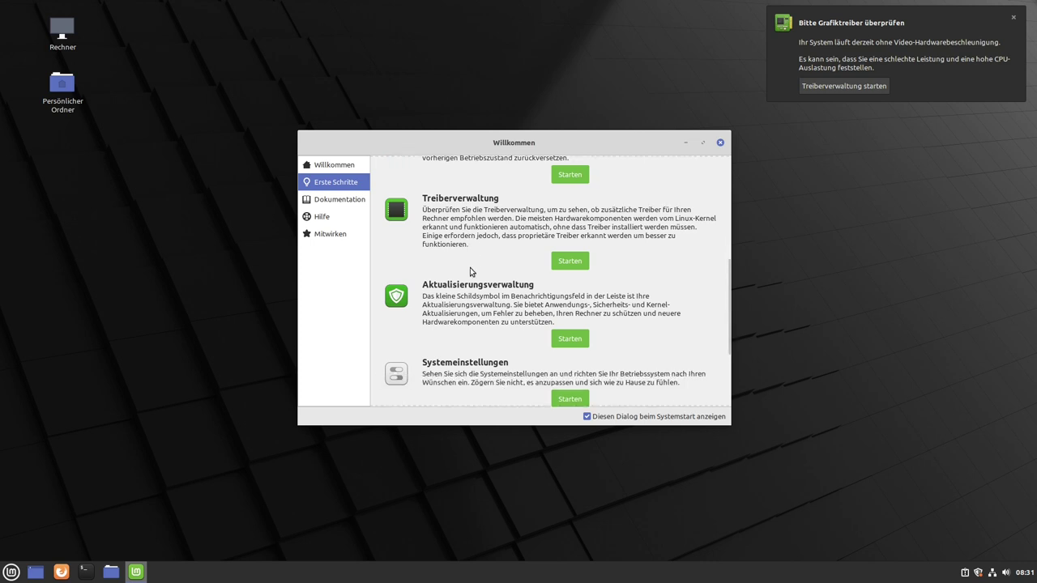
scroll(470, 271, down, 1)
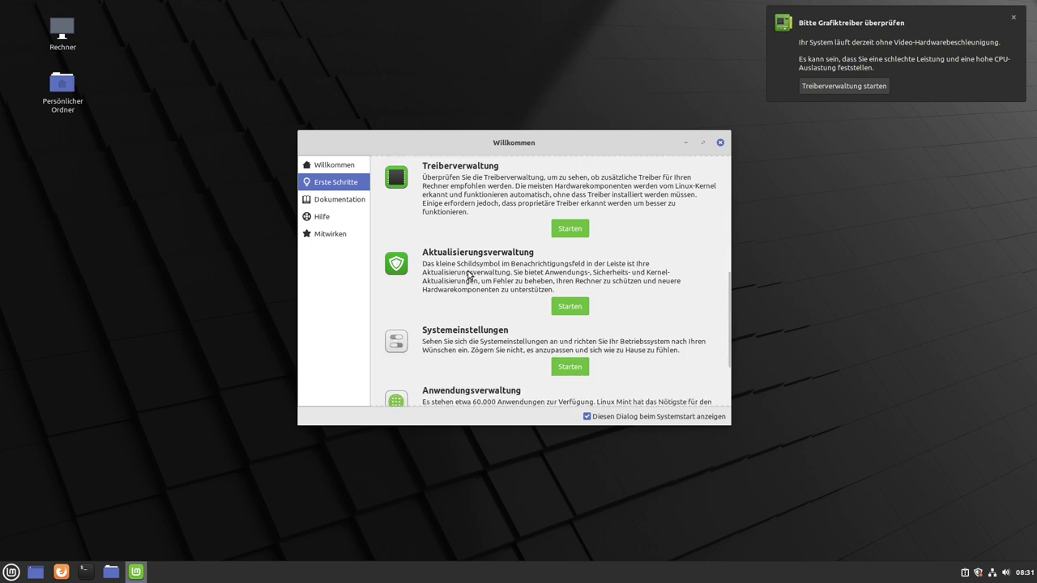
click(570, 308)
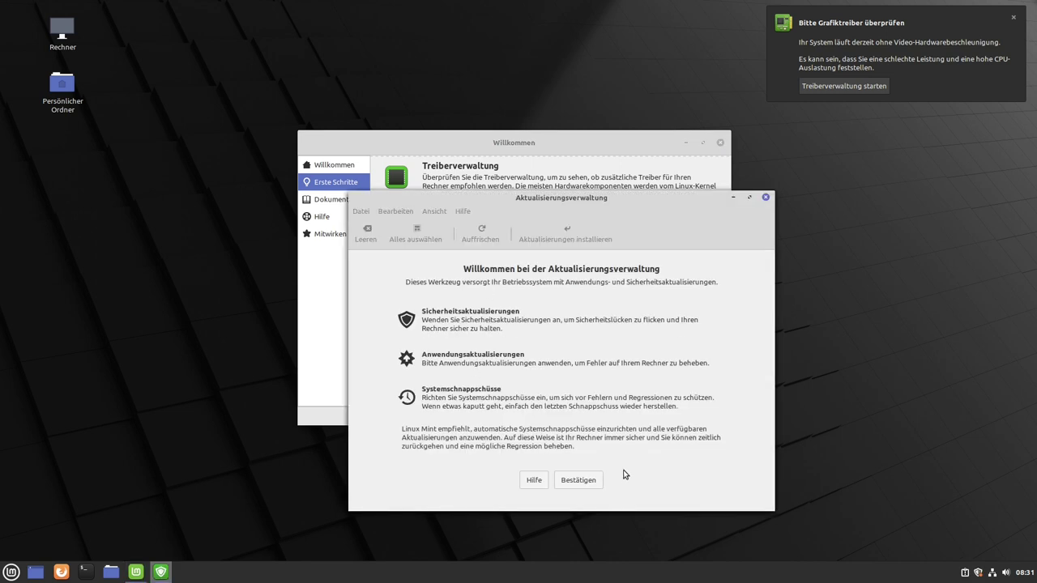
Confirm the Update Manager introduction and install its newer version, authorising with the password.
click(578, 479)
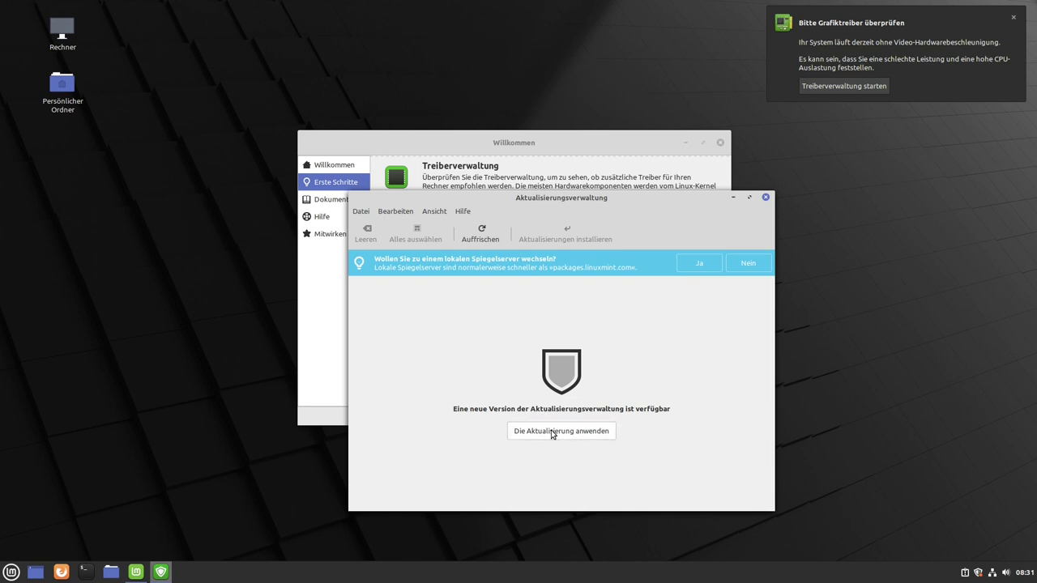
click(552, 432)
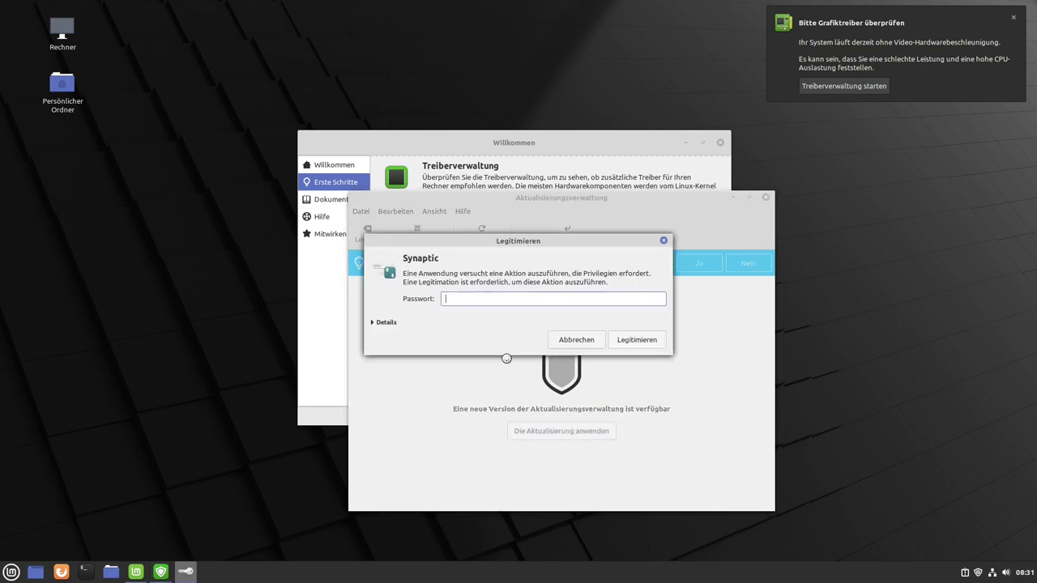
text(•••)
key(Return)
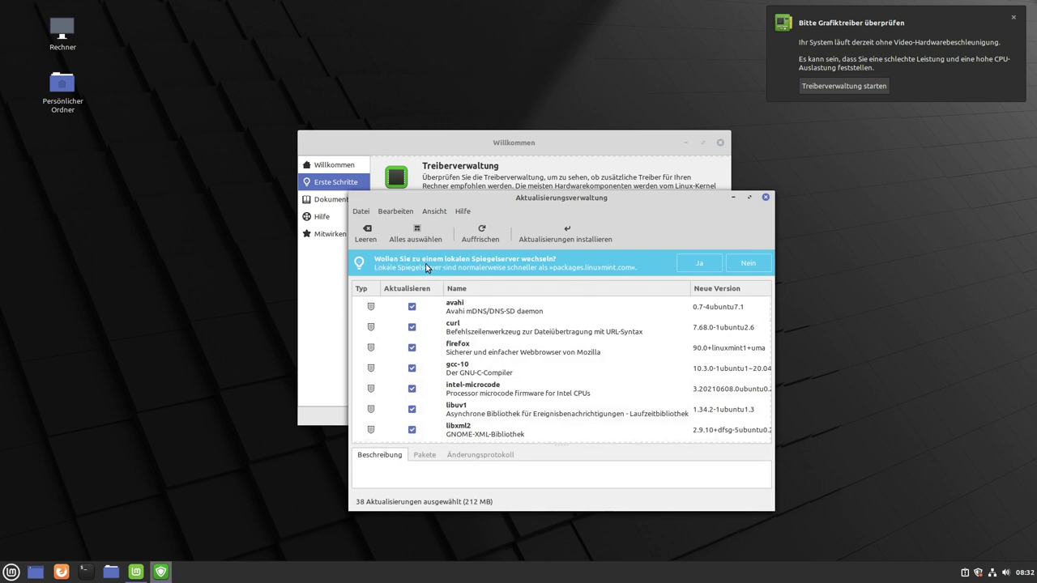
Accept the local-mirror suggestion with the password and set the main mirror to Hochschule Esslingen.
click(699, 263)
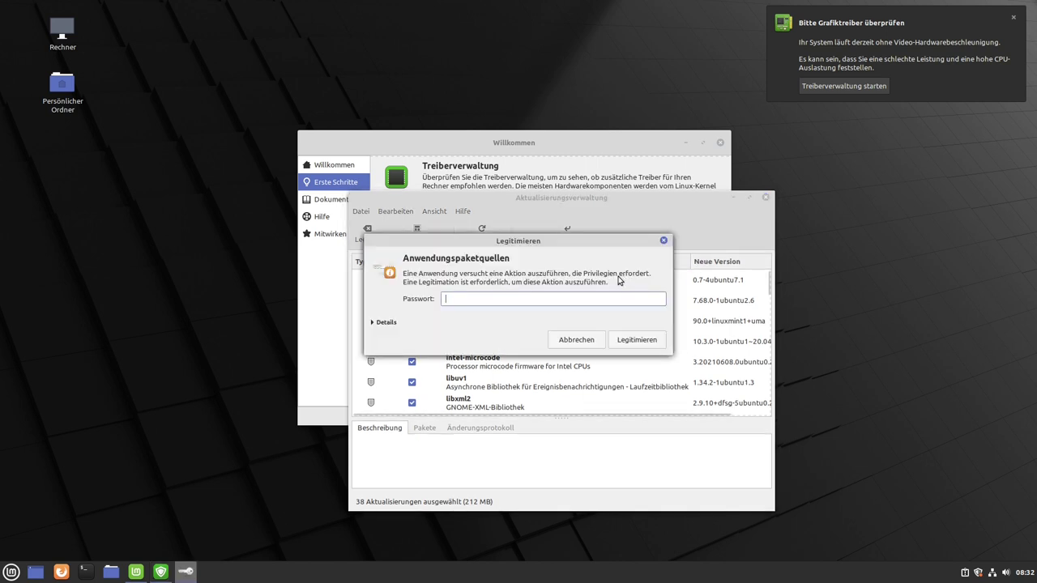
text(••)
key(Return)
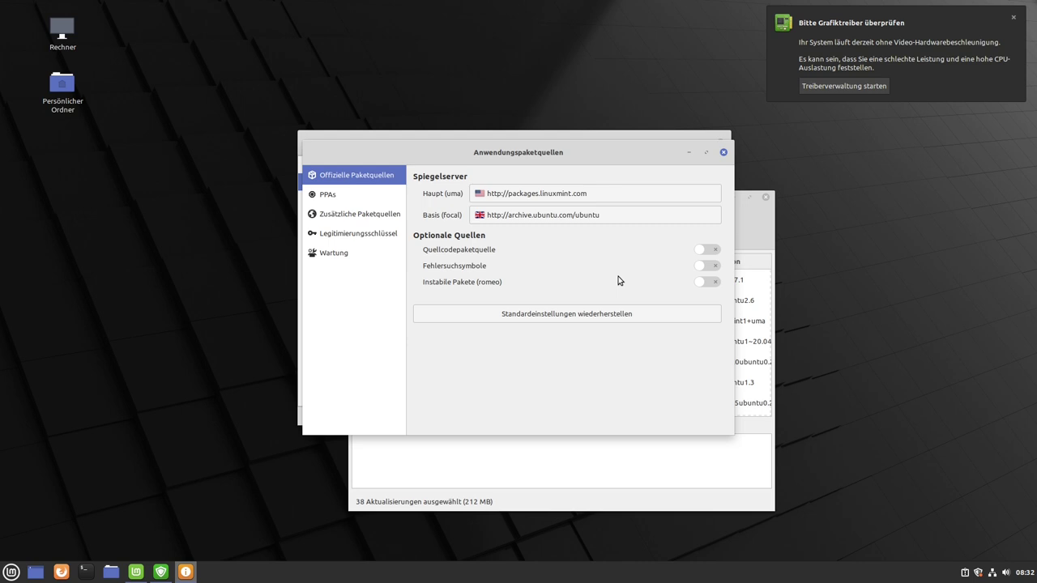
click(557, 197)
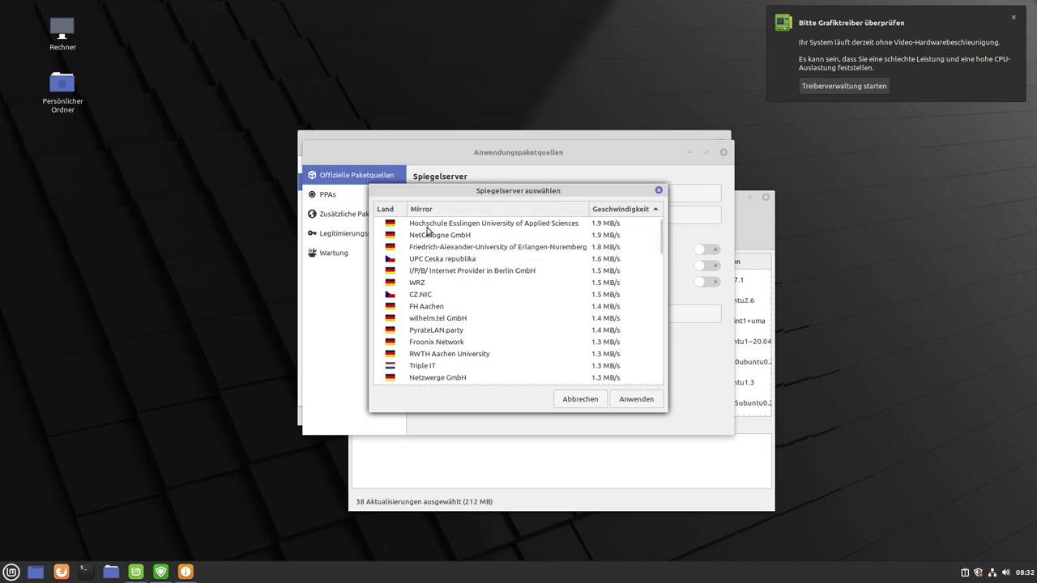
click(481, 227)
click(624, 399)
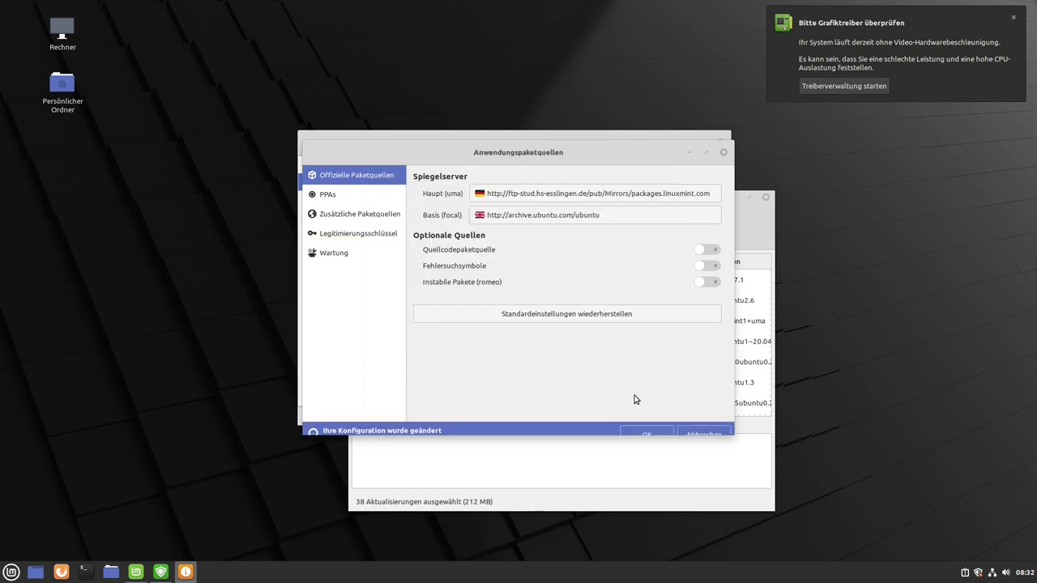
Set the Ubuntu base (focal) mirror to the fastest one, ftp.hosteurope.de.
click(557, 219)
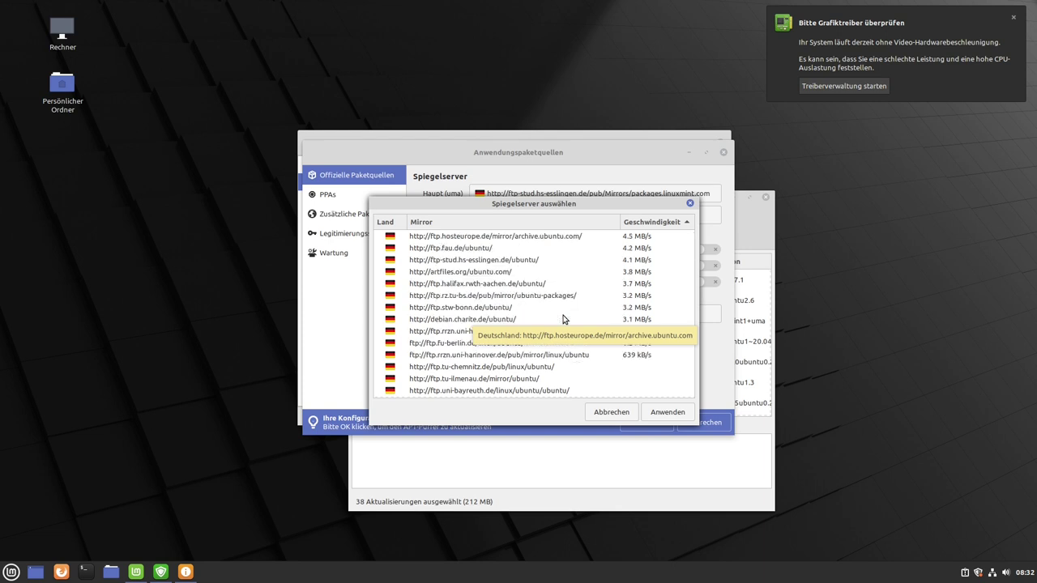
click(475, 237)
click(679, 416)
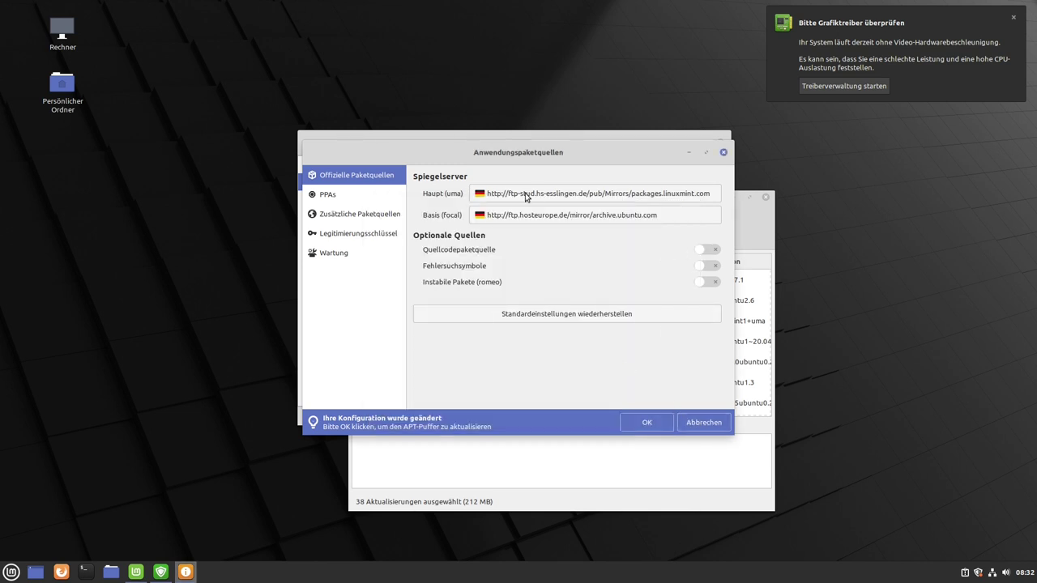
Confirm the changes to refresh the package cache, review PPAs, extra sources and keys, then close Software Sources.
click(635, 422)
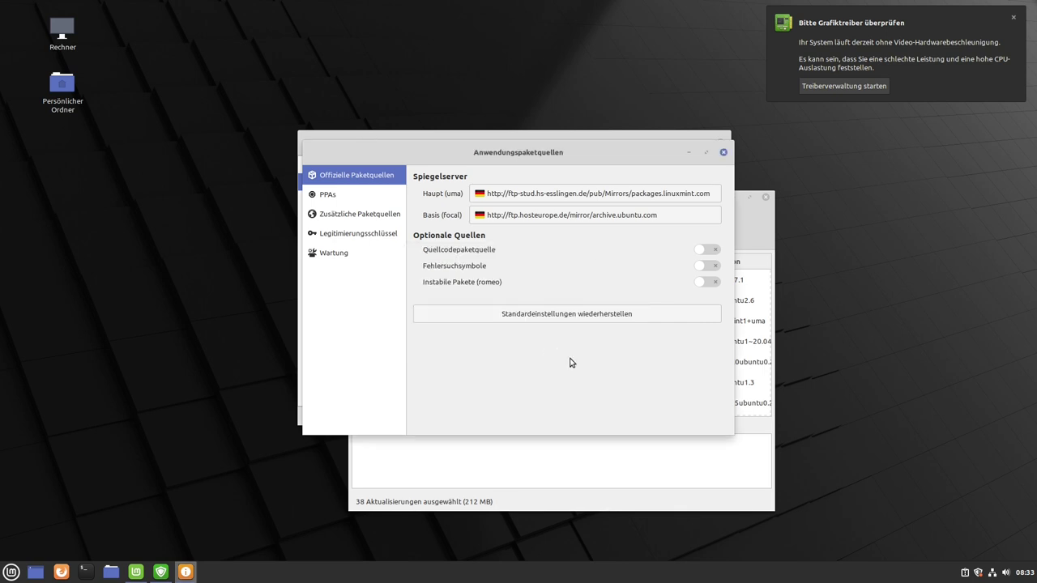
drag(526, 154, 536, 165)
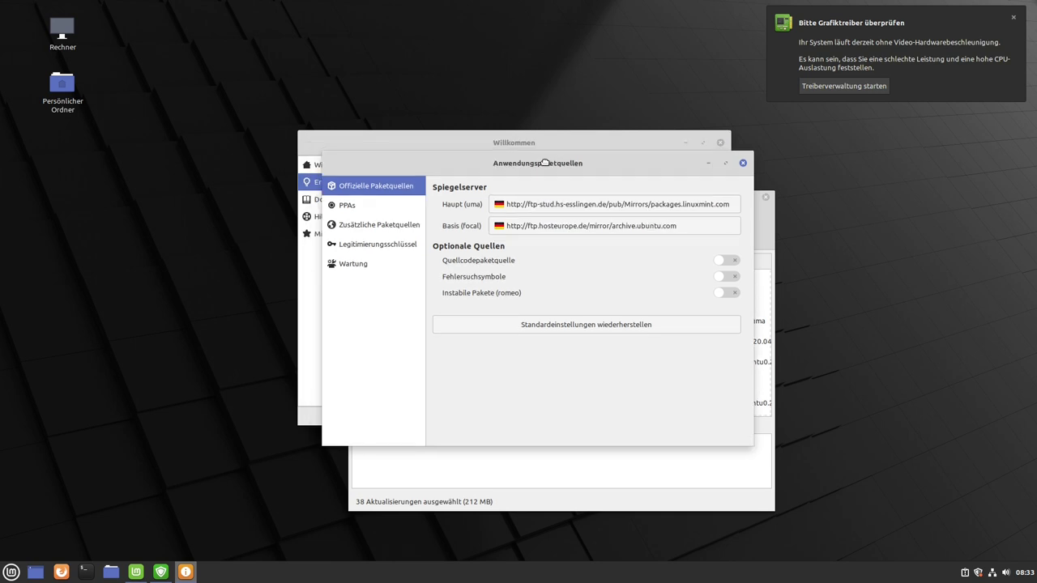
click(354, 215)
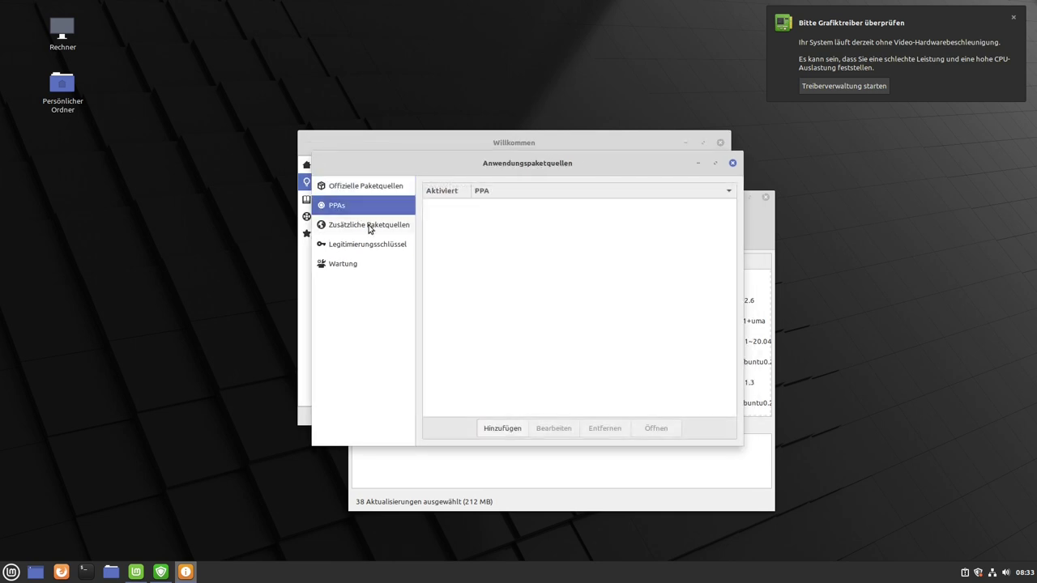
click(367, 228)
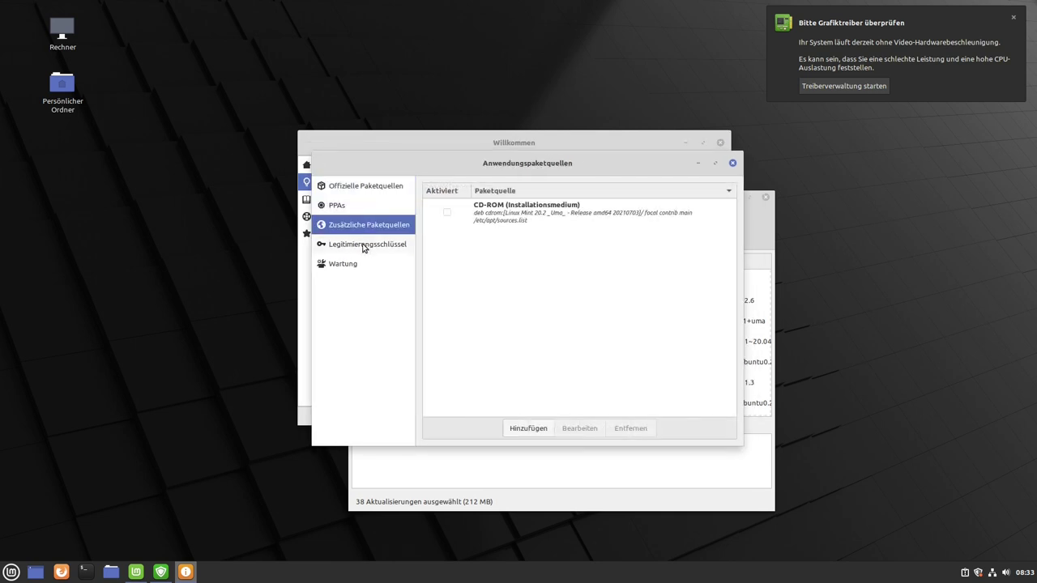
click(365, 245)
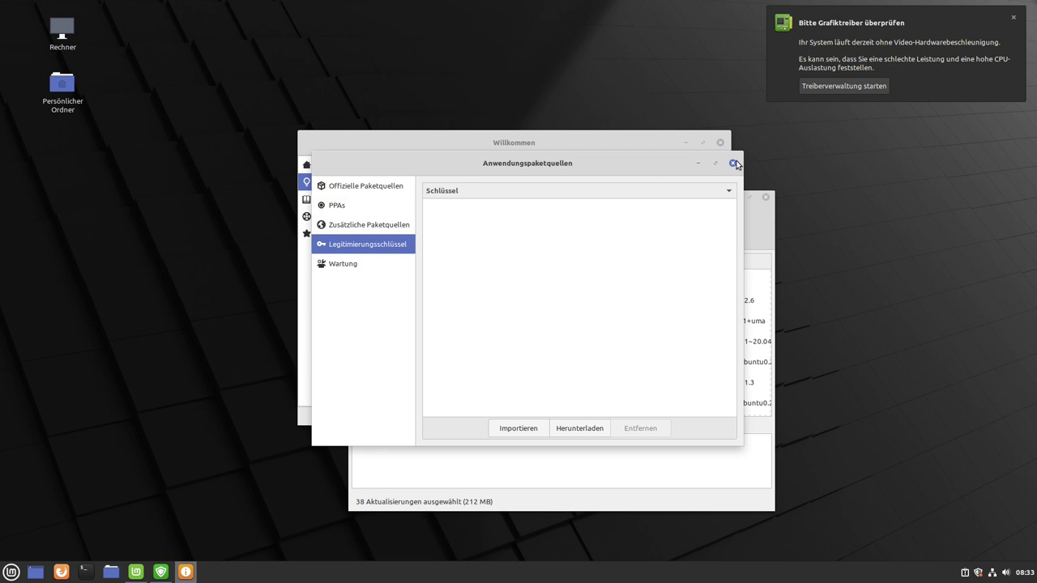
click(734, 162)
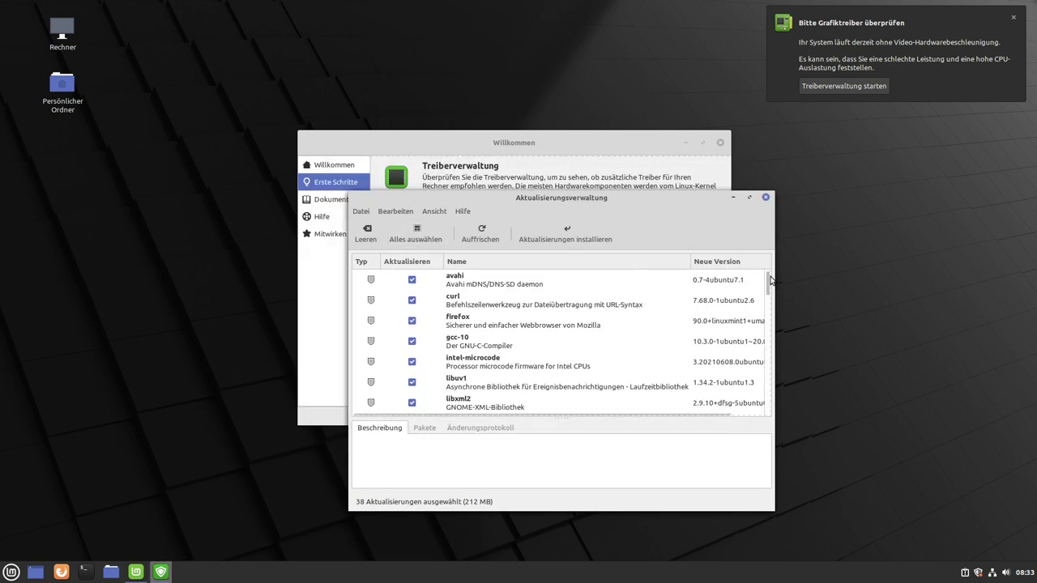
Refresh the update list and install all 38 updates plus the extra kernel packages, authorising with the password.
mouse_move(769, 281)
mouse_down()
mouse_move(769, 409)
mouse_move(768, 267)
mouse_up()
drag(551, 209, 533, 150)
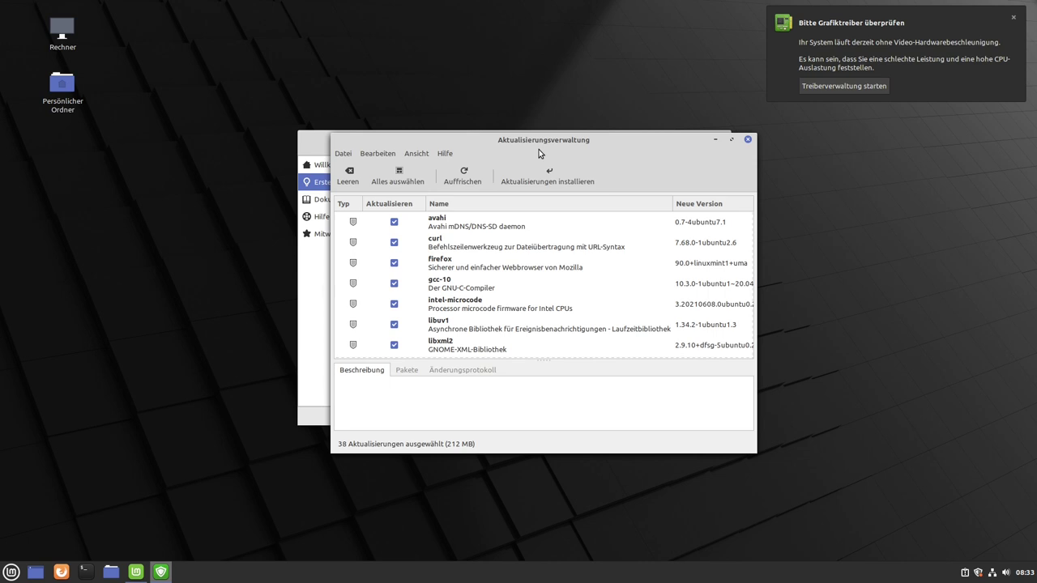
click(465, 176)
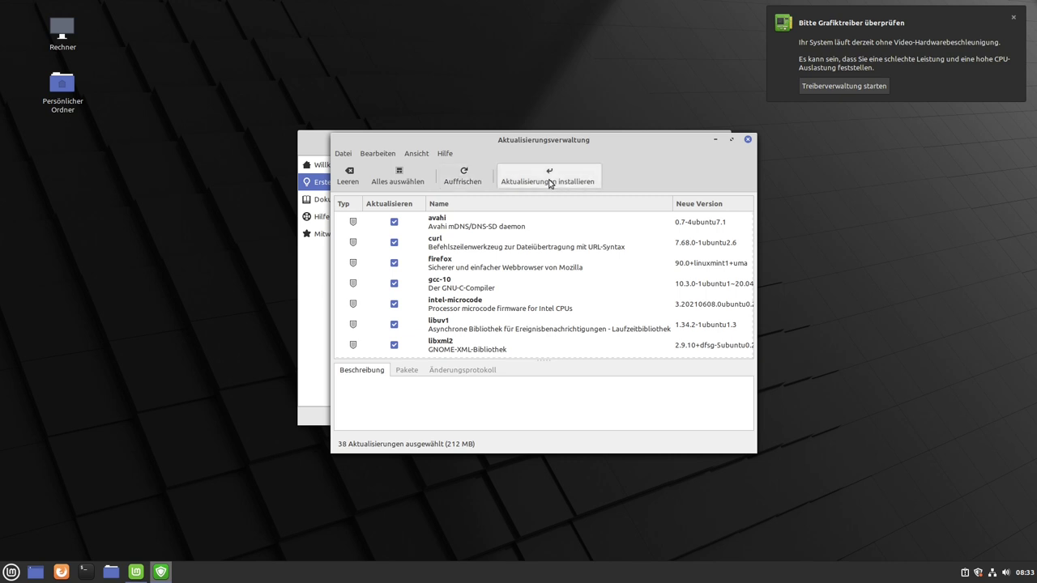
click(548, 178)
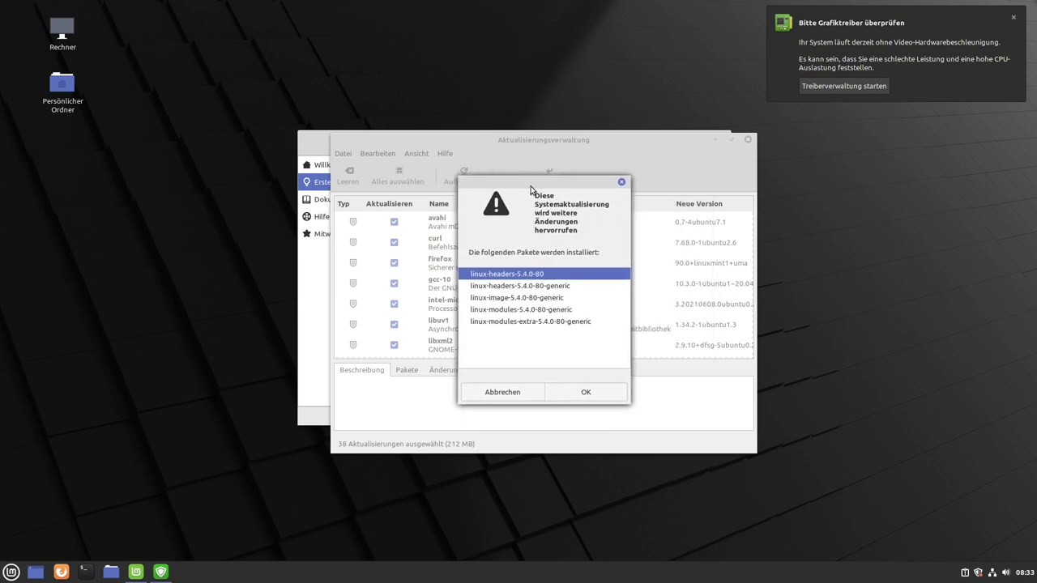
click(583, 395)
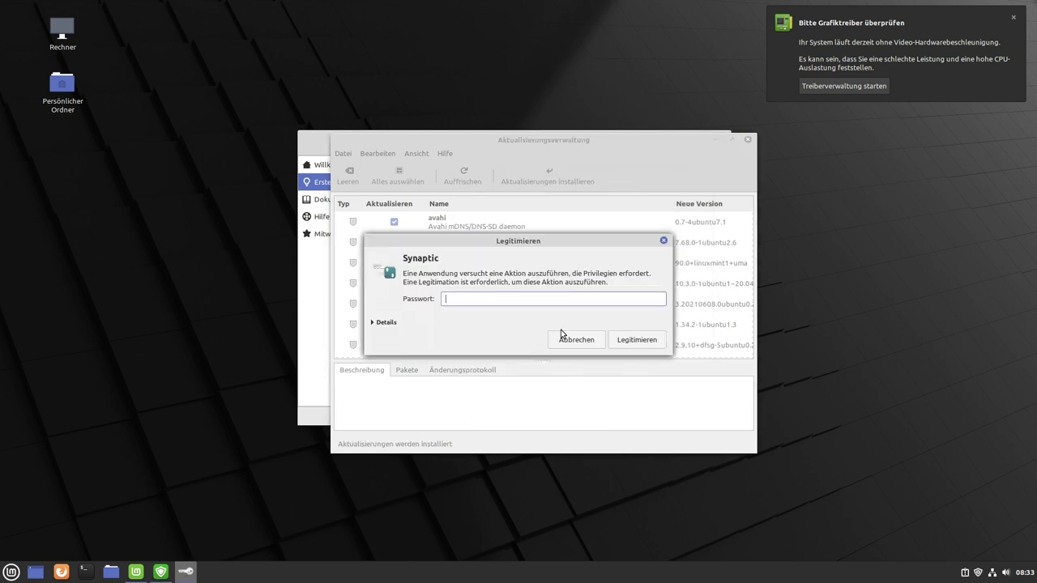
key(Return)
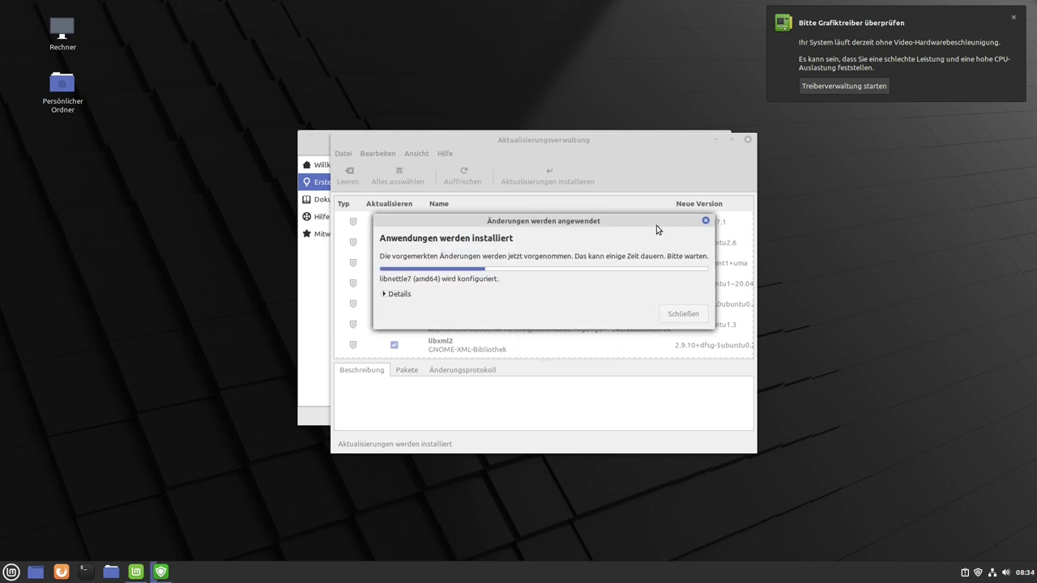
Bring the Welcome window forward, scroll its Erste Schritte page, and dismiss the graphics driver notice.
click(316, 136)
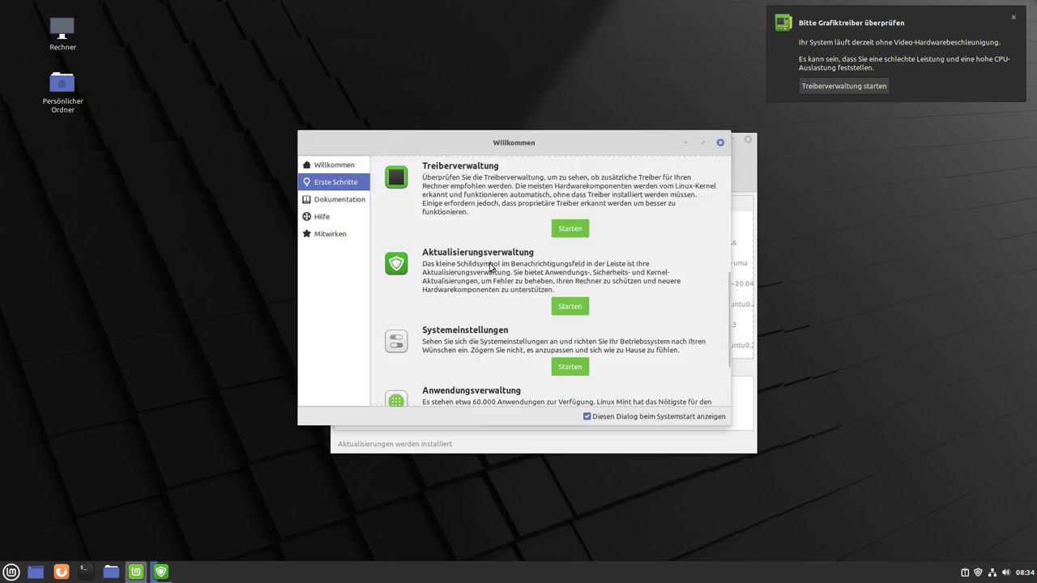
scroll(489, 268, down, 1)
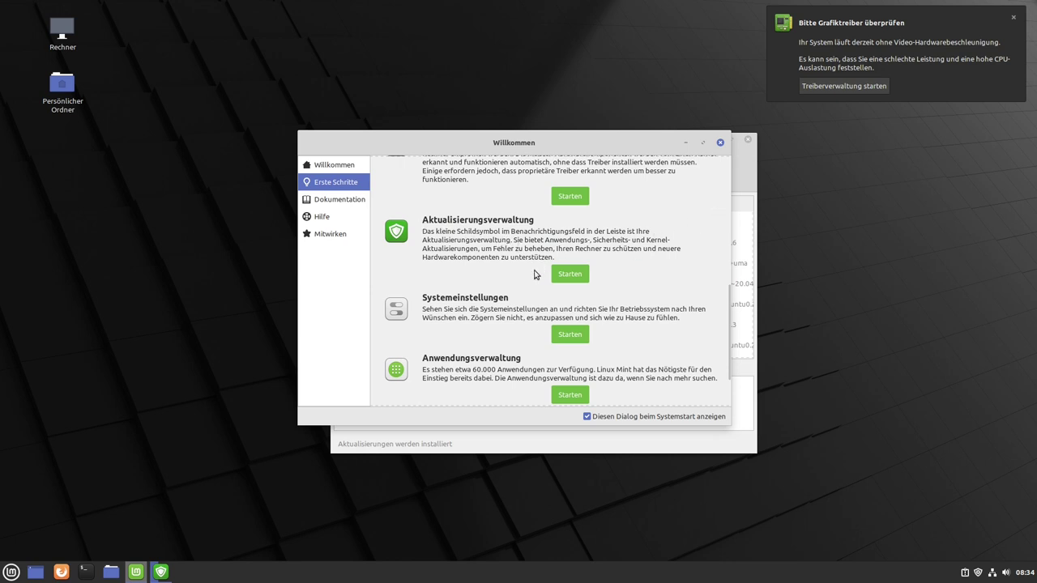
click(1014, 19)
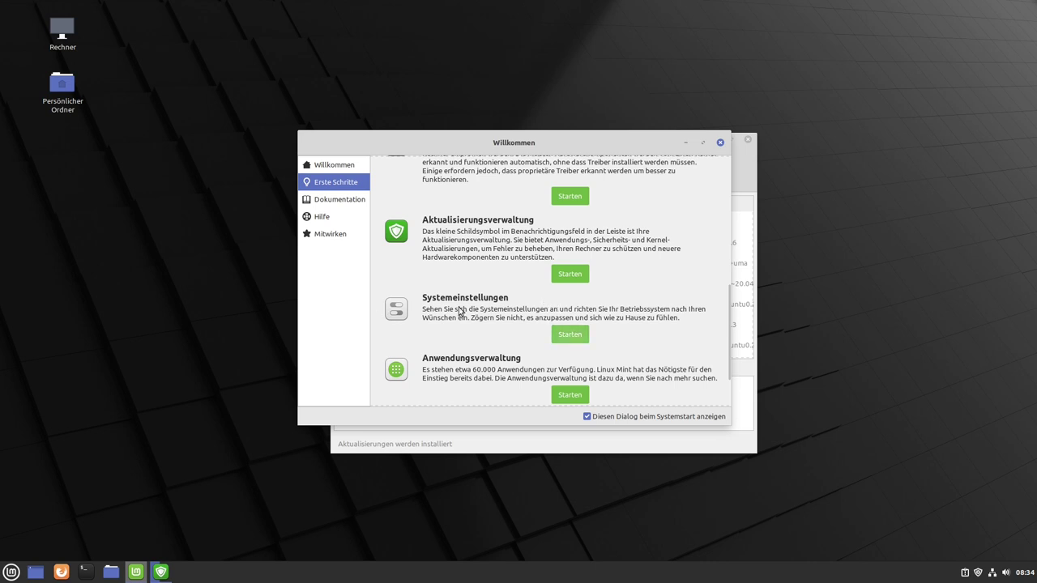
Launch System Settings, enlarge its window, and glance at Effects before returning to the overview.
click(570, 335)
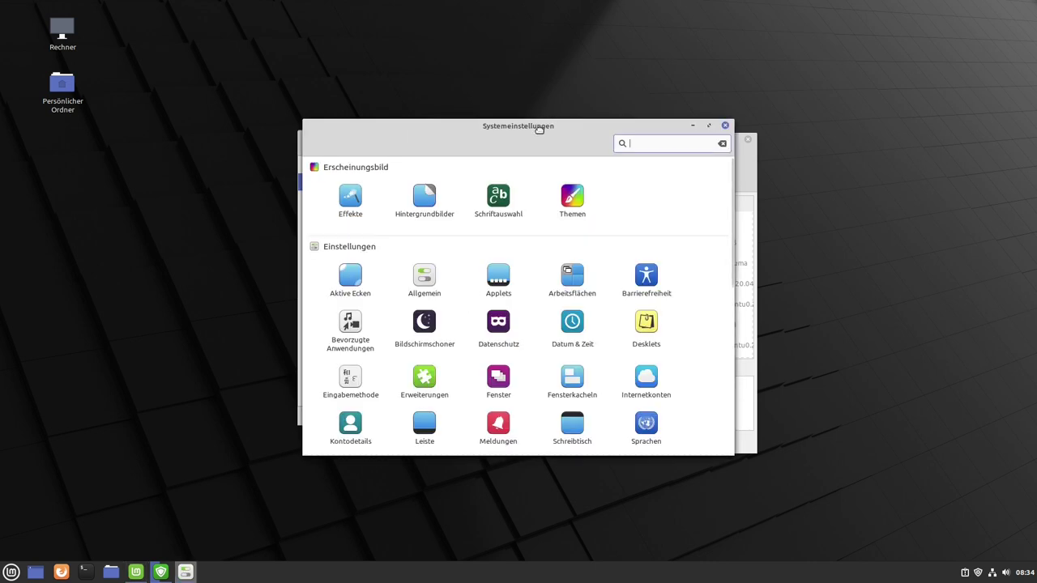
drag(539, 130, 549, 108)
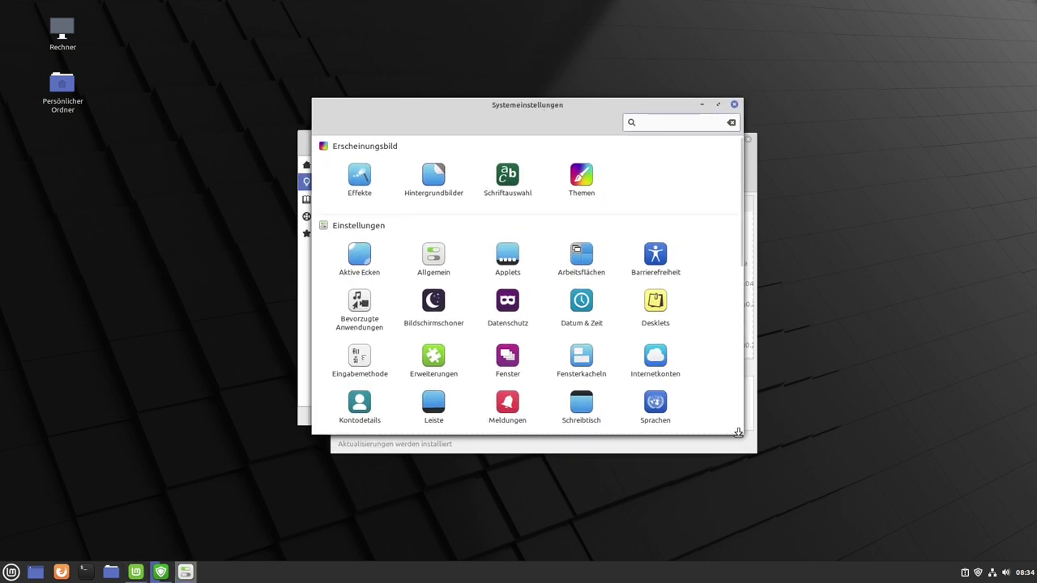
drag(735, 433, 891, 557)
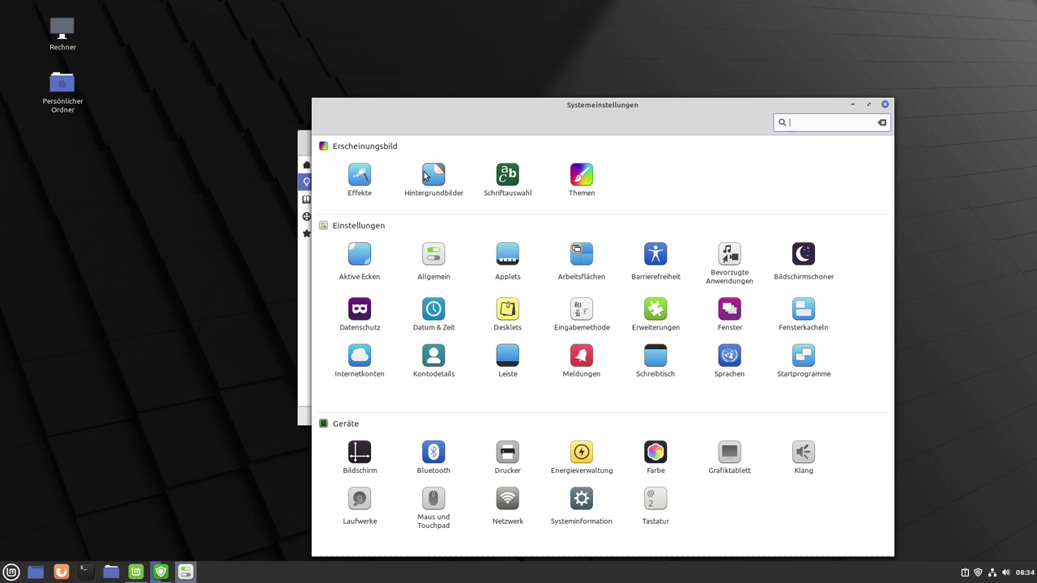
click(360, 175)
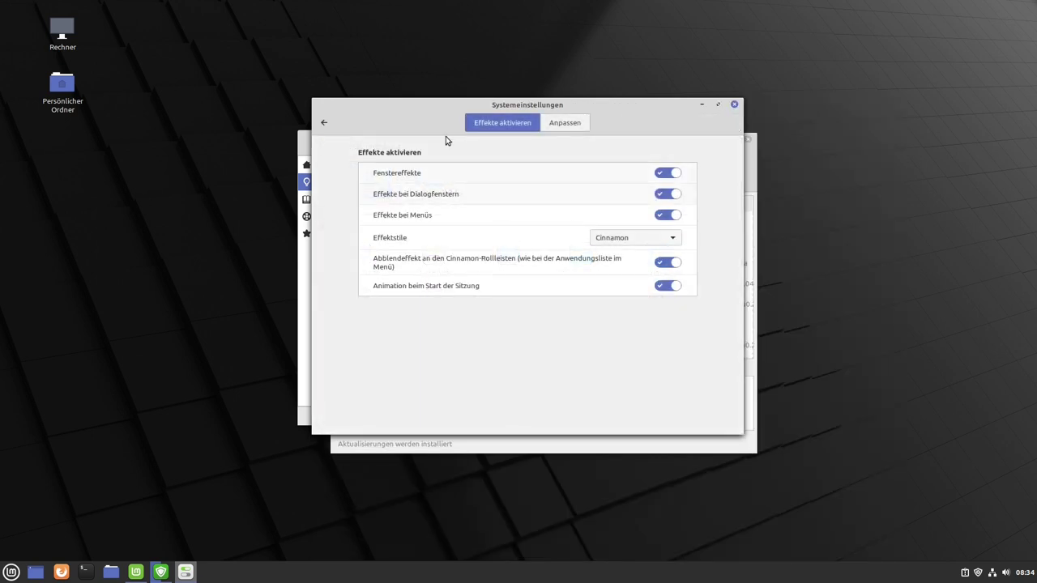
click(321, 124)
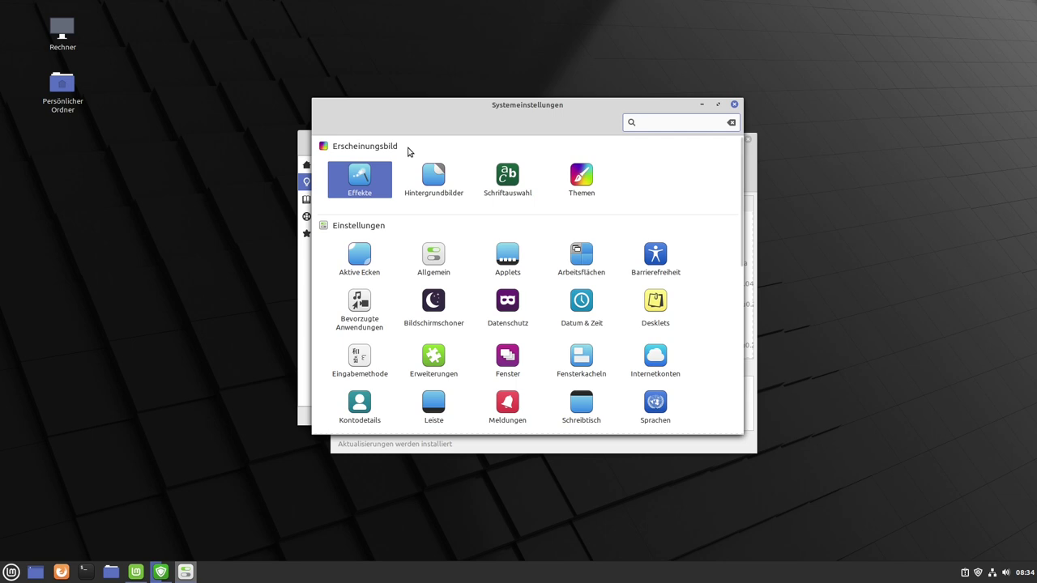
Try the dark and green Linux Mint Sele wallpapers and close the Welcome and Update Manager windows.
click(435, 180)
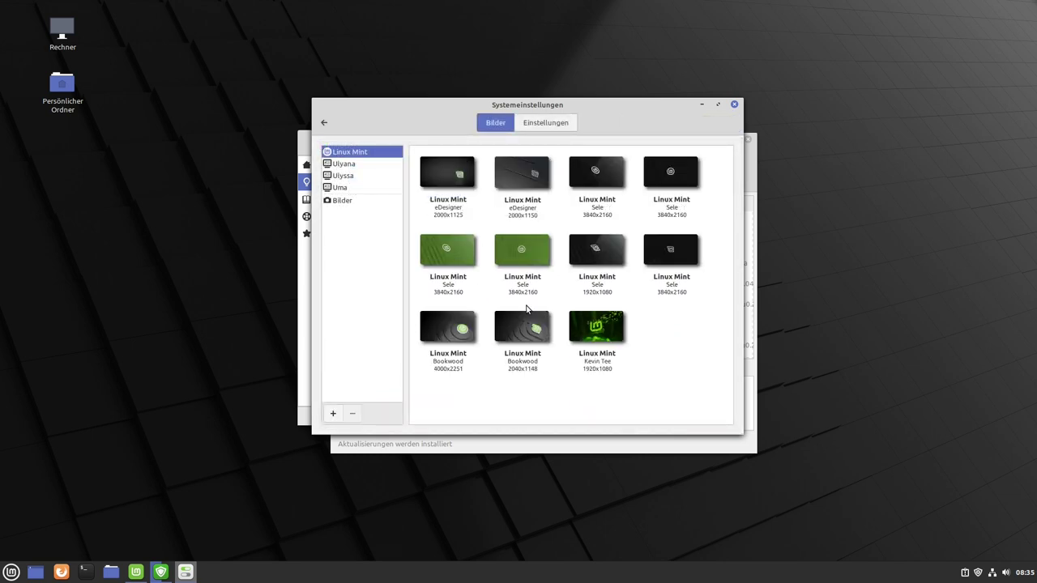
click(679, 187)
drag(586, 105, 428, 152)
click(686, 145)
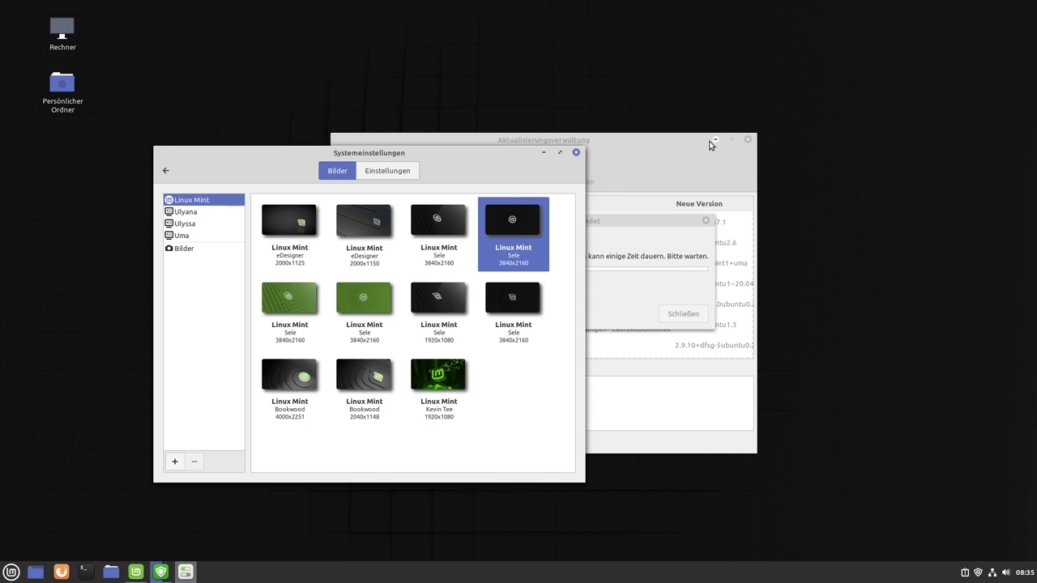
click(712, 145)
drag(389, 158, 664, 193)
click(493, 284)
Try the Ulyssa wallpapers Kyoto, Nanpu Bridge and Machu Picchu.
click(462, 258)
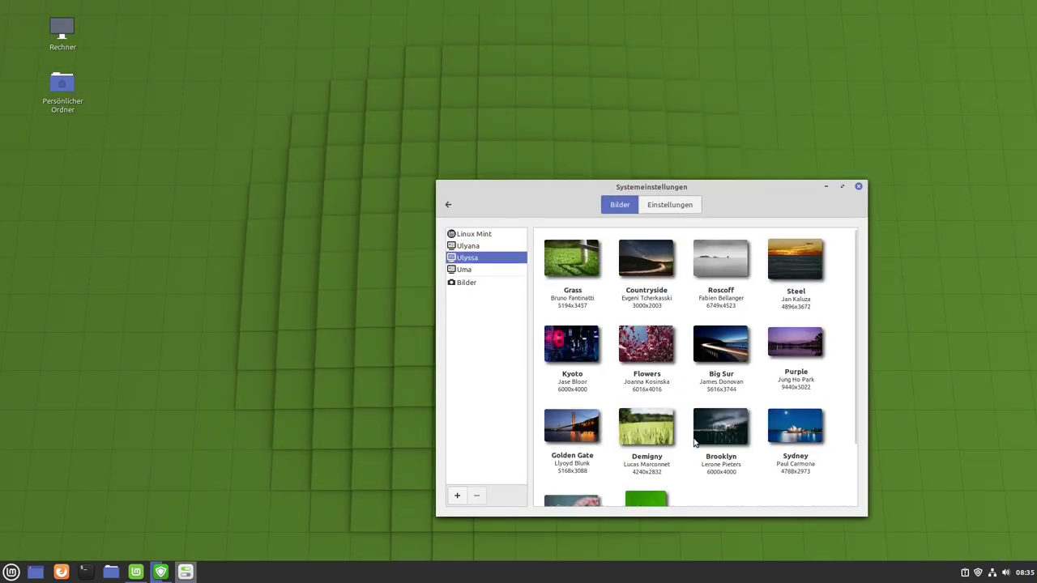
drag(718, 190, 642, 145)
click(543, 272)
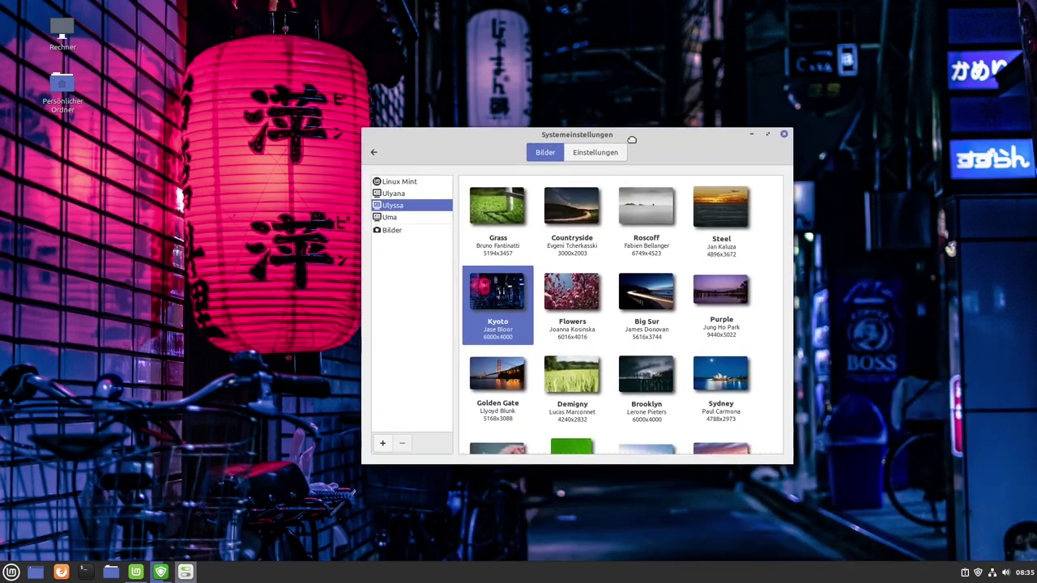
scroll(678, 325, down, 3)
scroll(678, 324, down, 3)
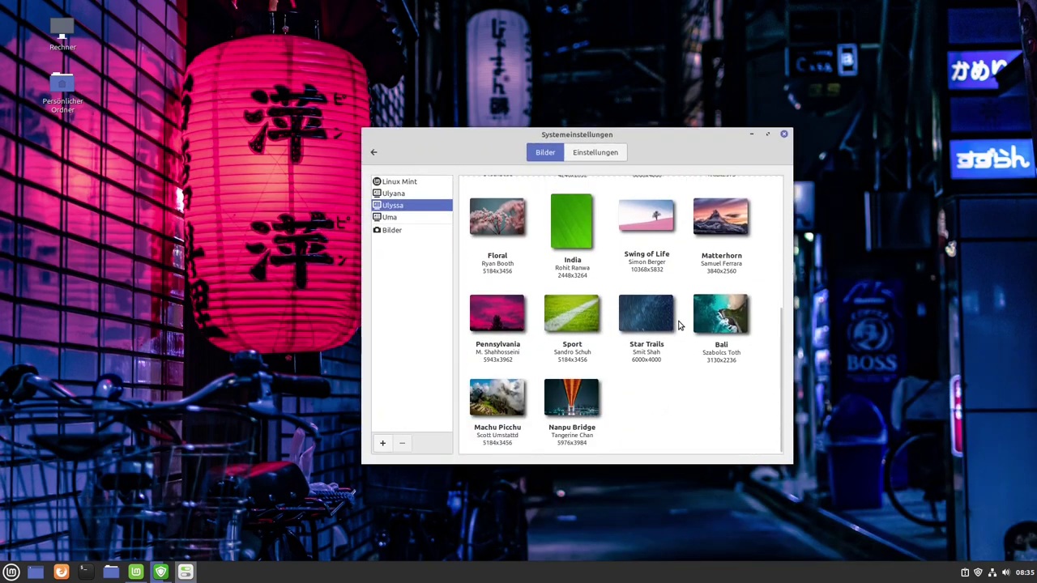
click(585, 397)
drag(620, 138, 663, 108)
click(588, 371)
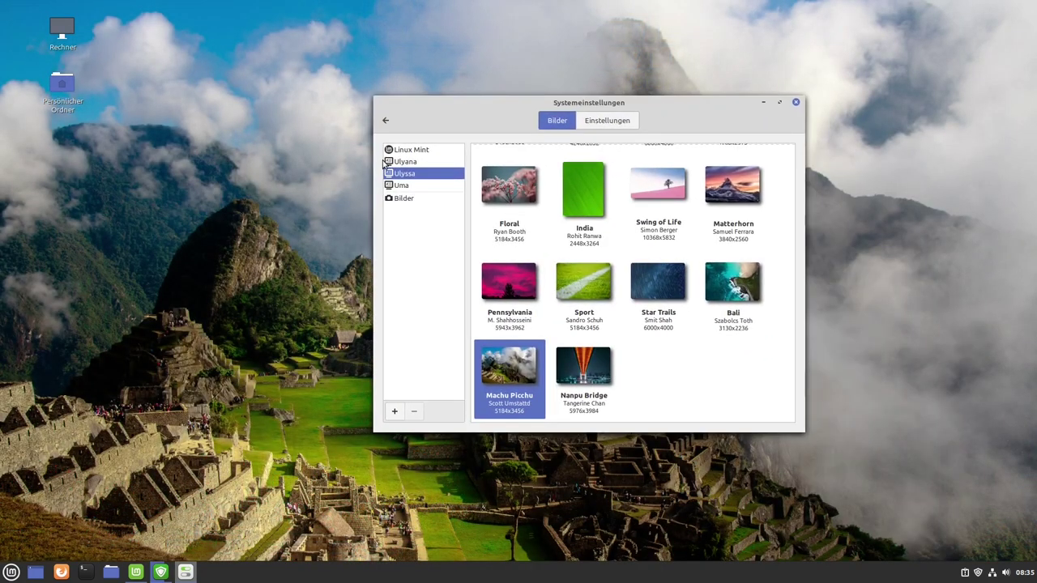
Settle on the dark Linux Mint Sele 3840x2160 wallpaper and return to the overview.
click(411, 151)
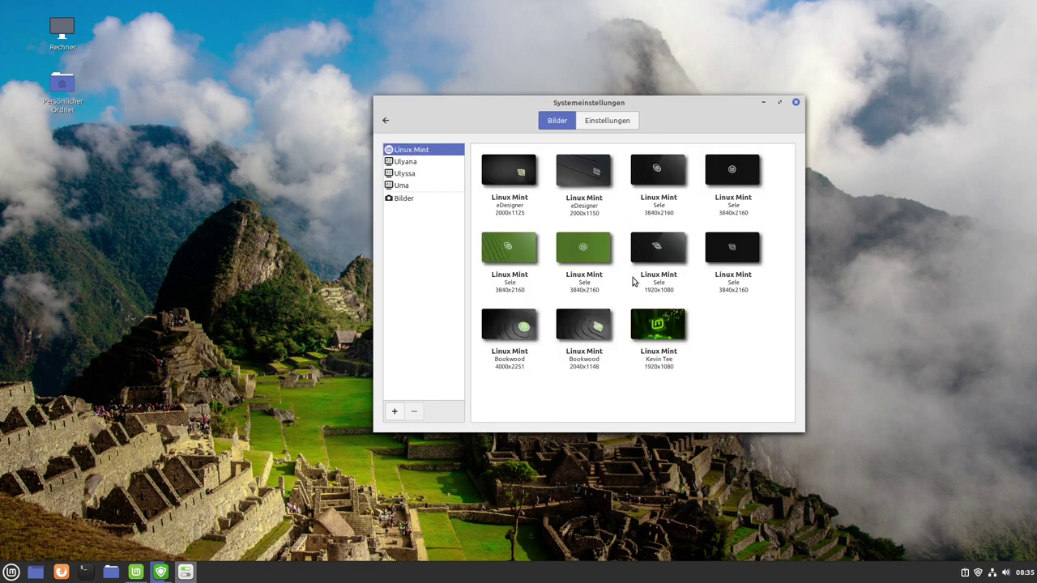
click(749, 259)
drag(649, 104, 625, 85)
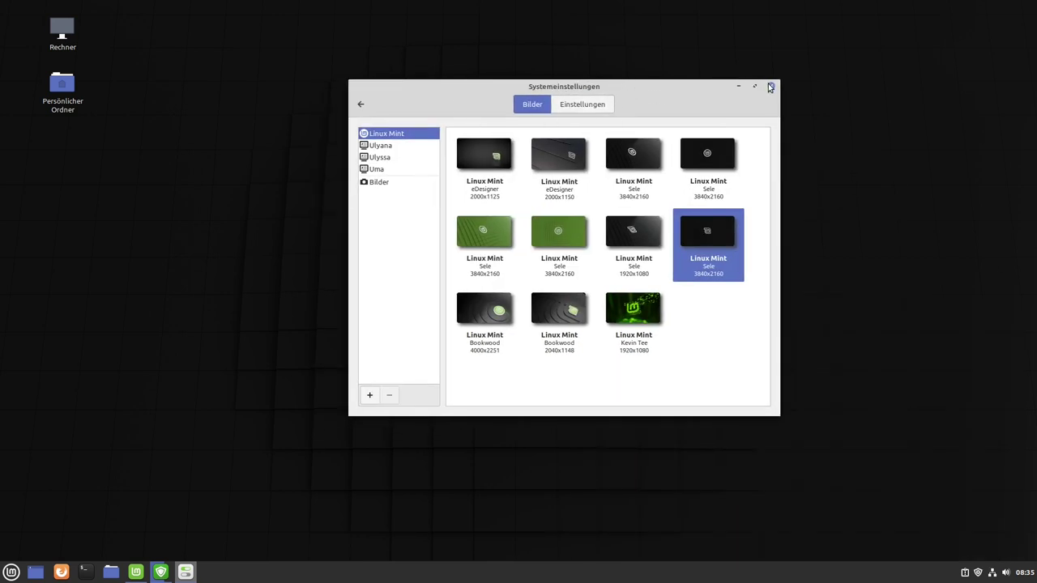
click(362, 104)
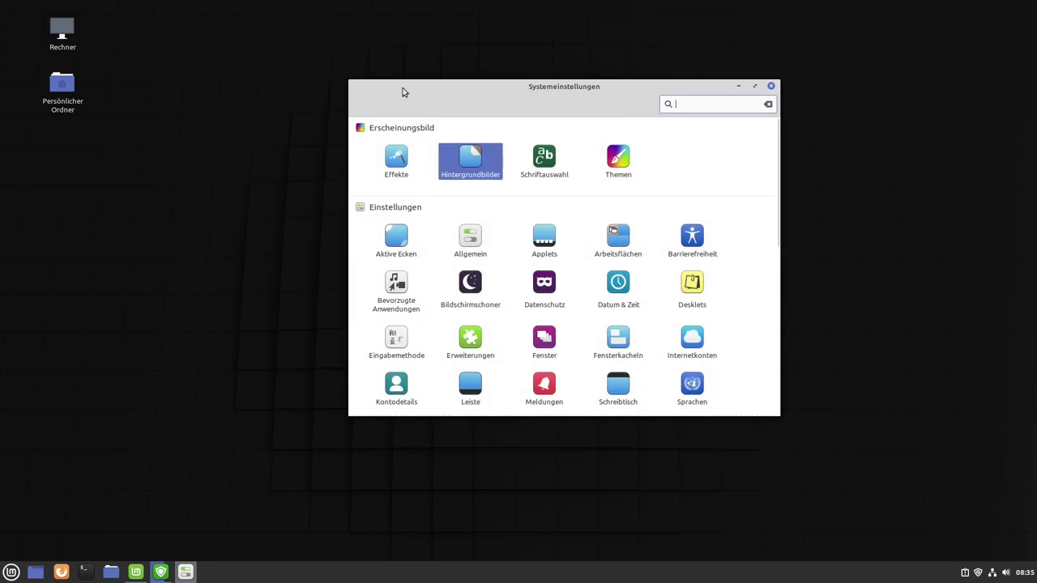
In Themes, inspect the window border, icon and controls choices, keeping Mint-Y and Mint-Y-Blue unchanged.
click(618, 163)
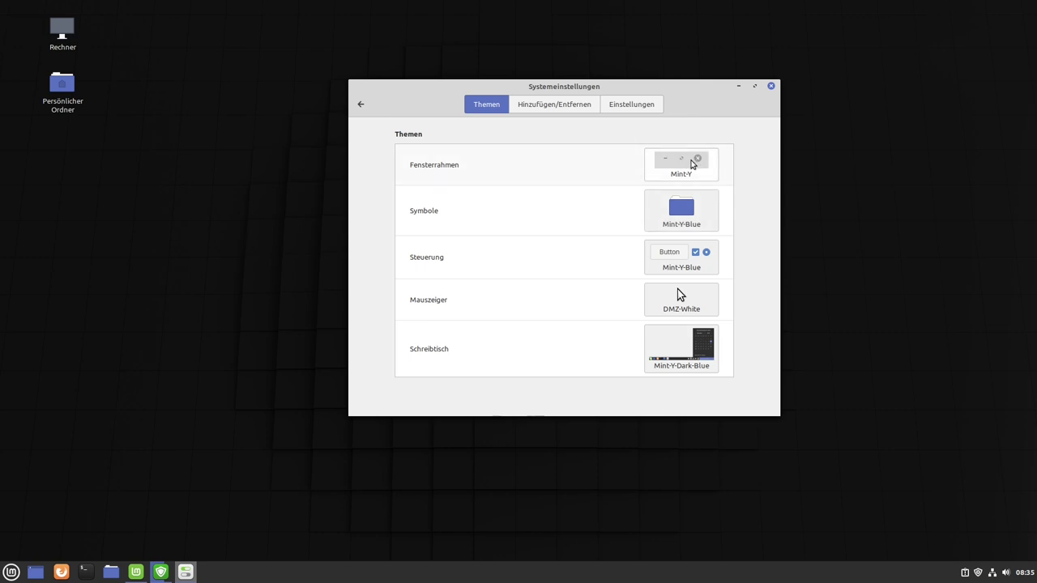
click(695, 159)
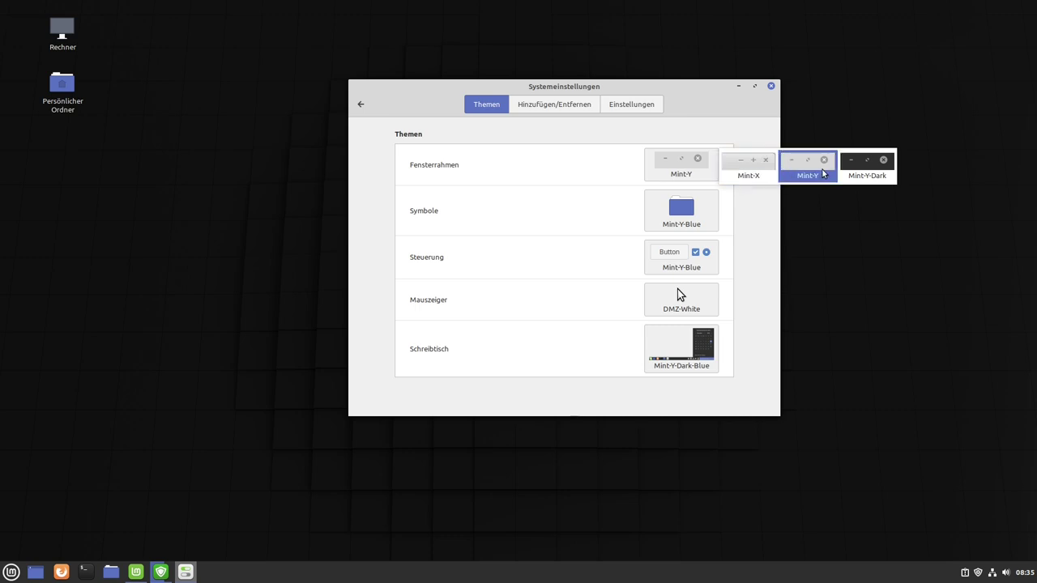
click(683, 213)
click(683, 213)
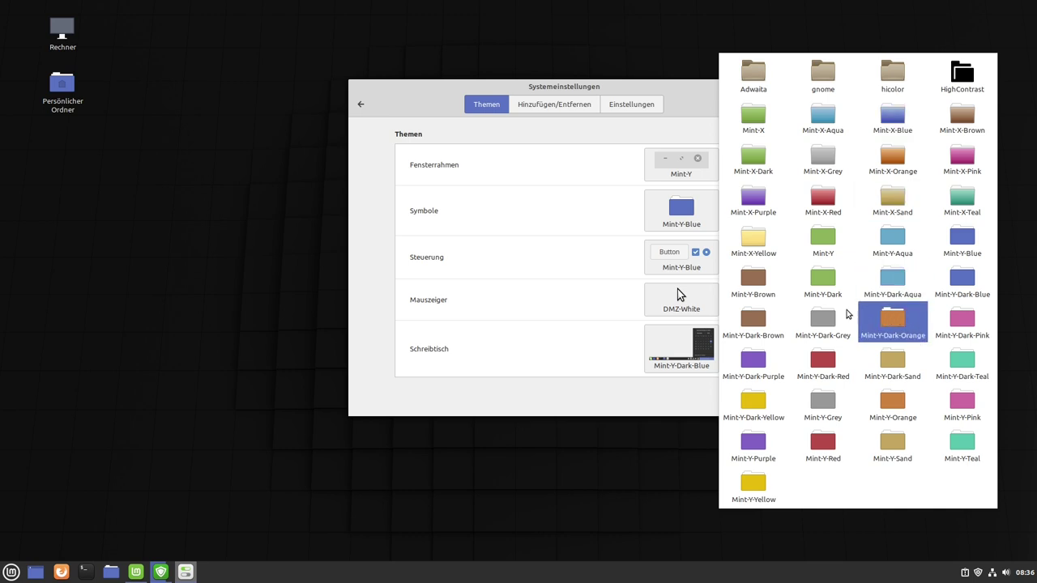
click(618, 235)
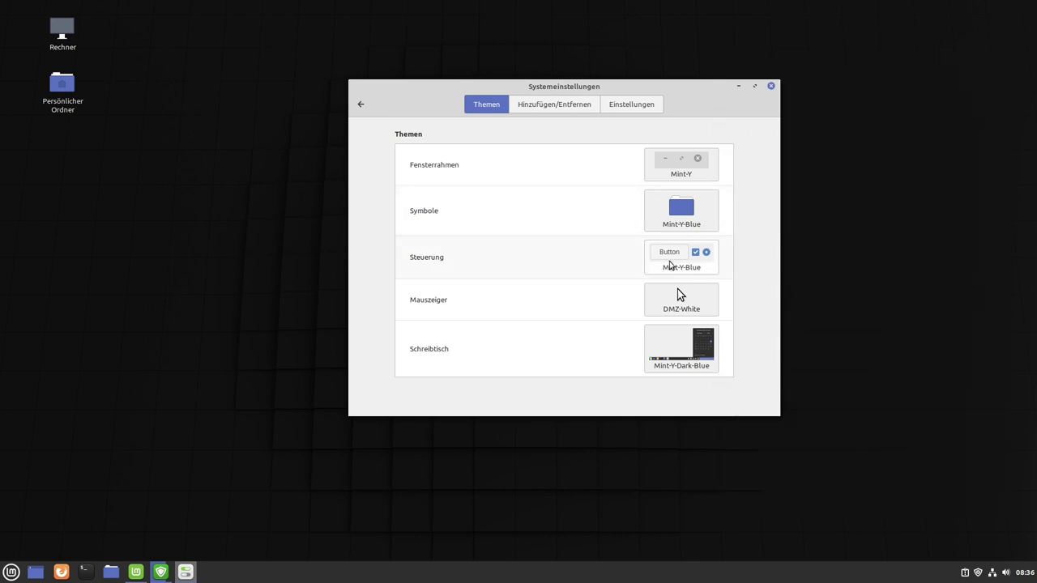
click(681, 256)
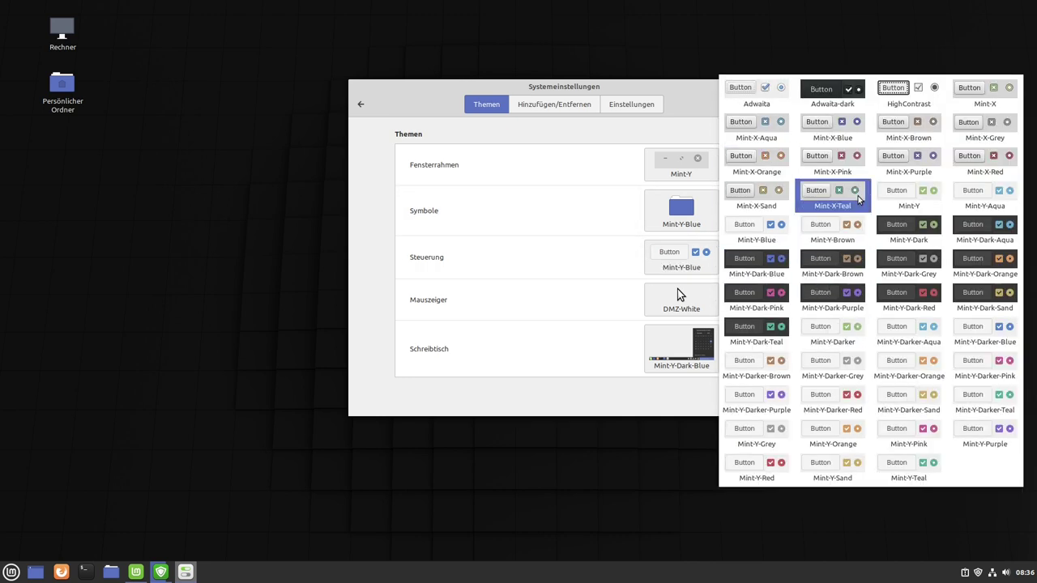
click(590, 251)
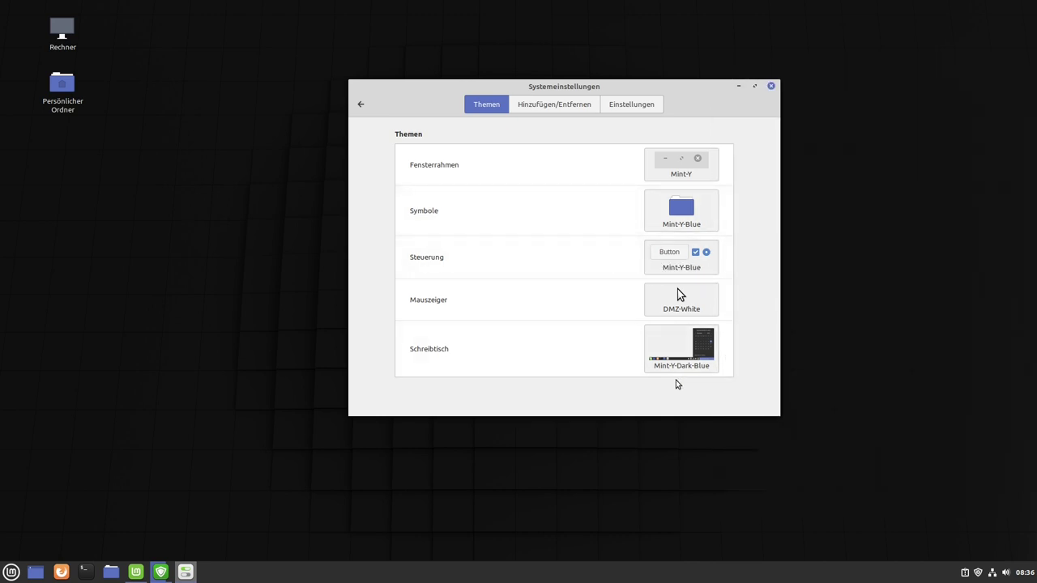
click(361, 103)
scroll(474, 232, down, 1)
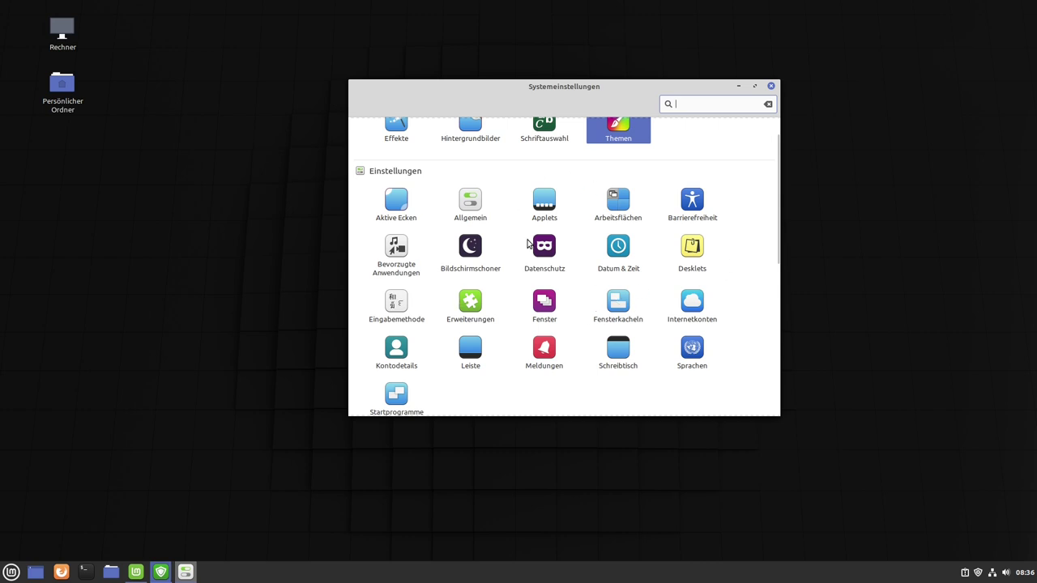
scroll(530, 380, down, 4)
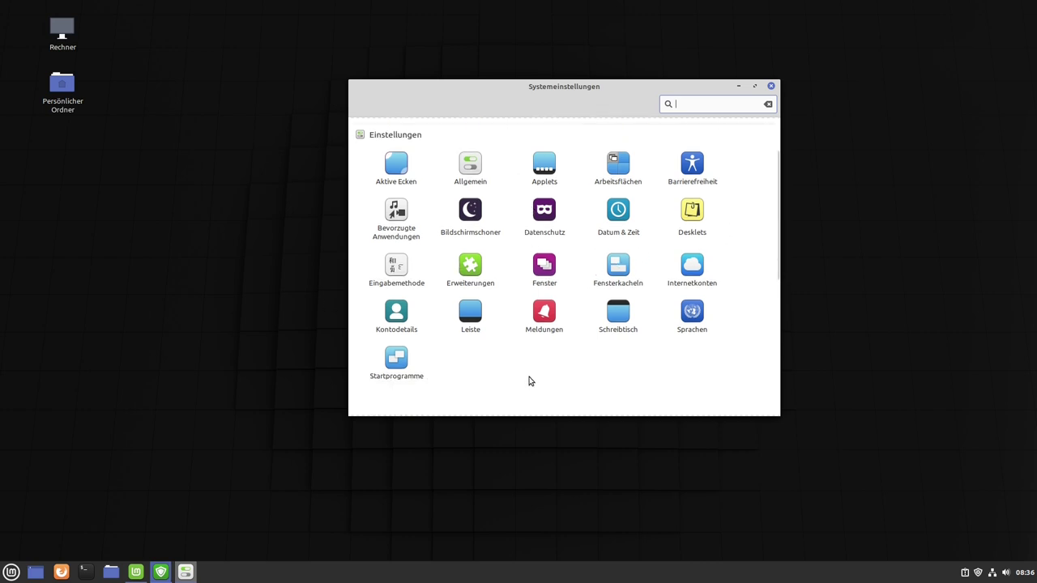
scroll(494, 290, down, 5)
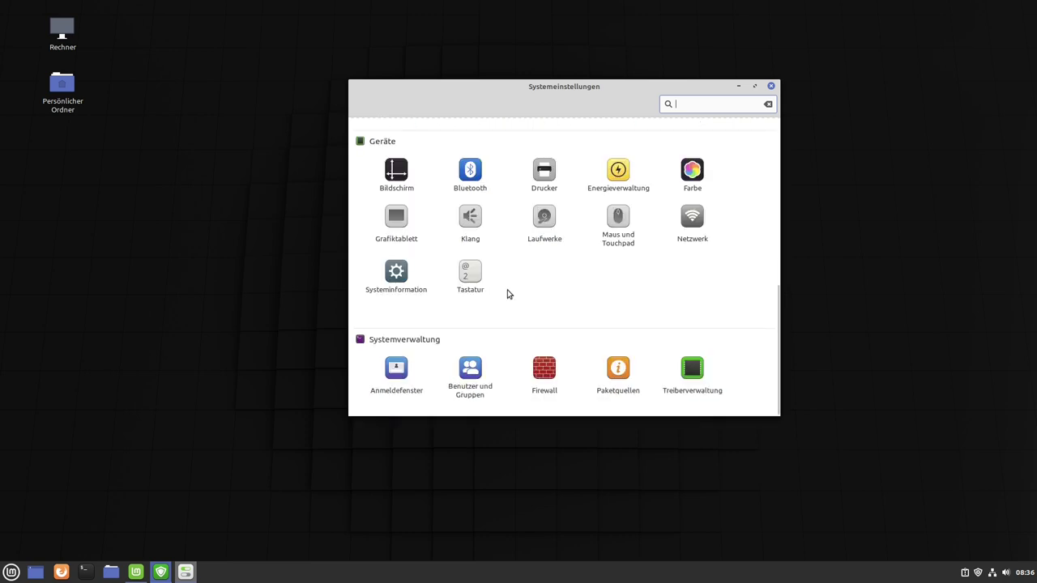
scroll(508, 294, up, 1)
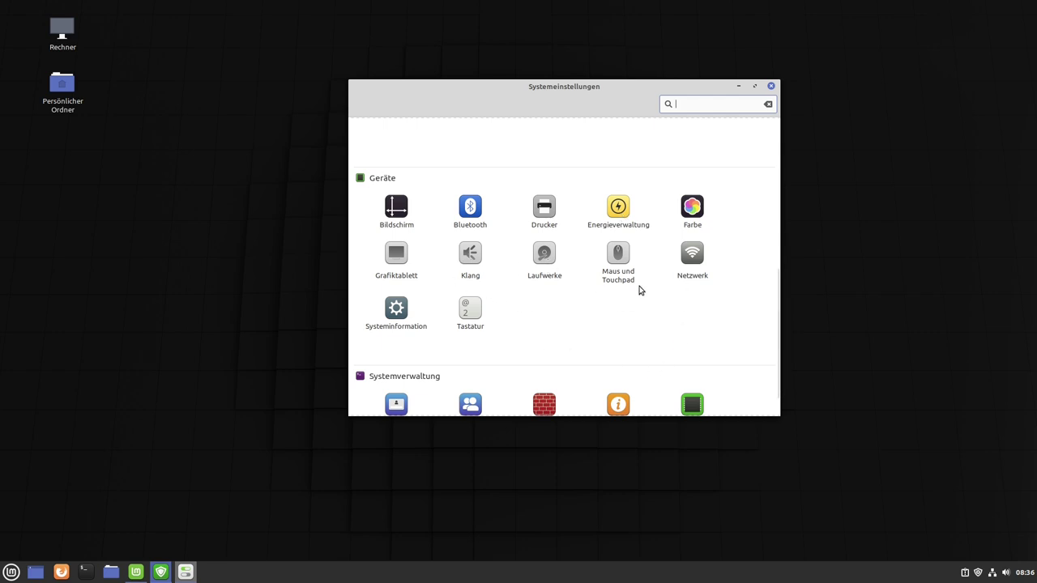
click(658, 360)
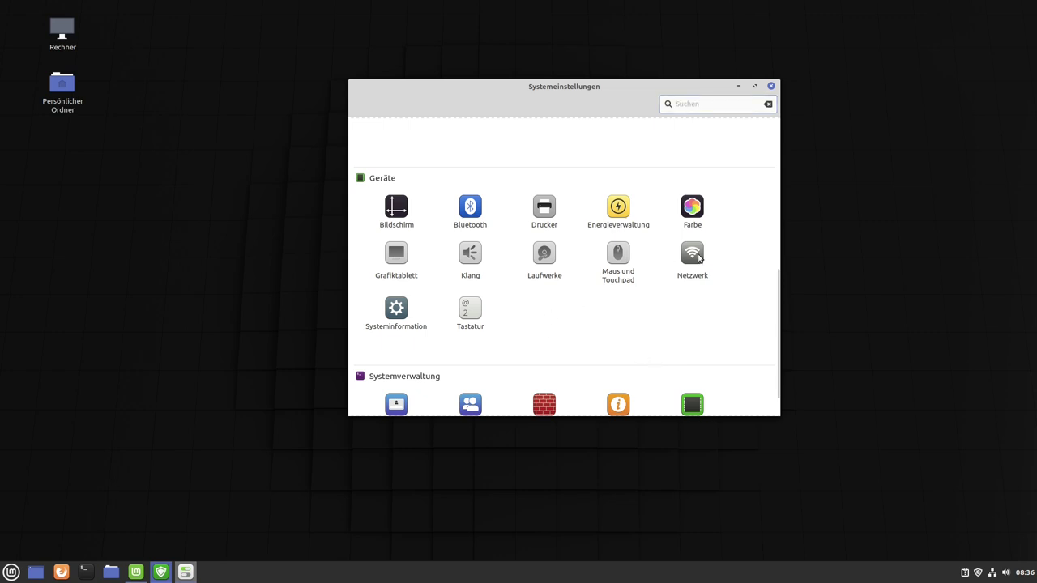
click(695, 256)
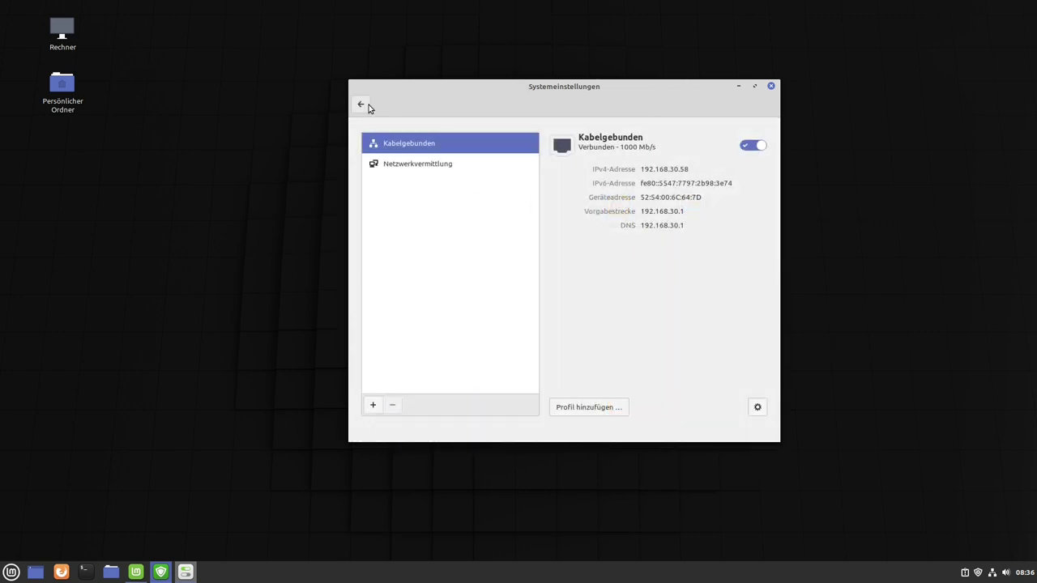
click(361, 104)
scroll(572, 343, down, 1)
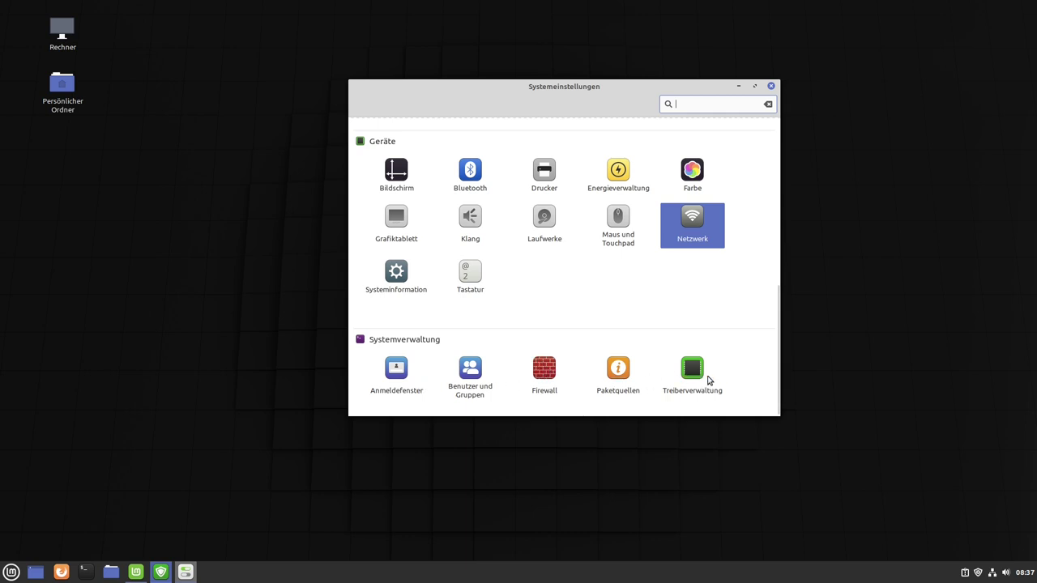
Close System Settings, bring back the Update Manager and Welcome windows, and launch the Software Manager.
click(771, 86)
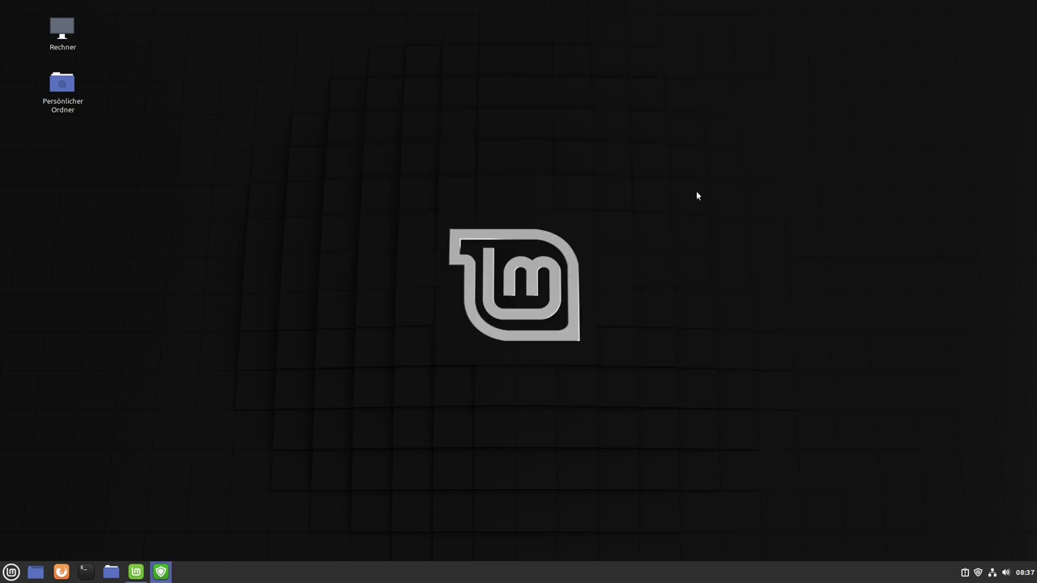
click(161, 572)
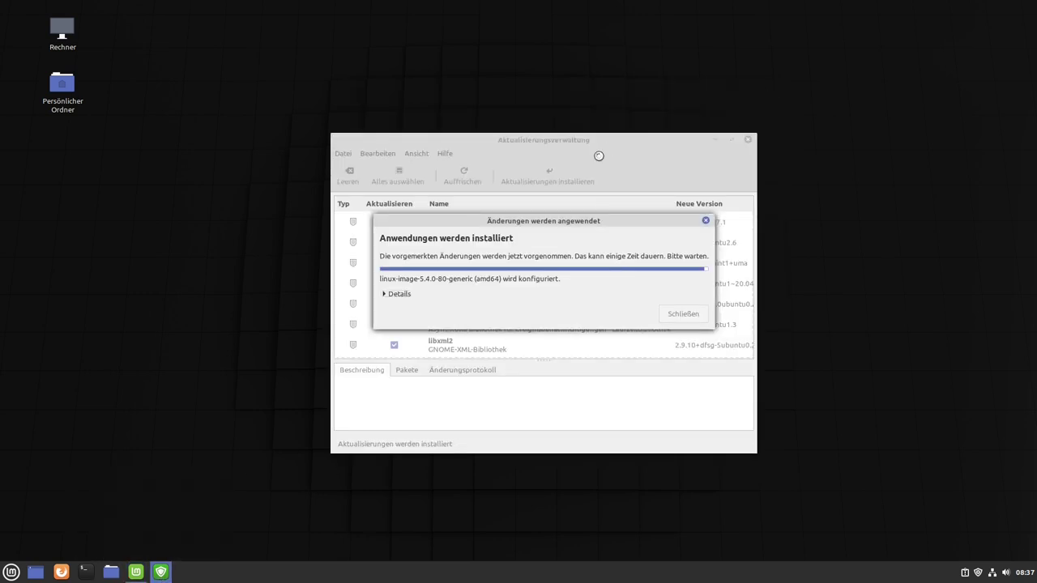
click(135, 572)
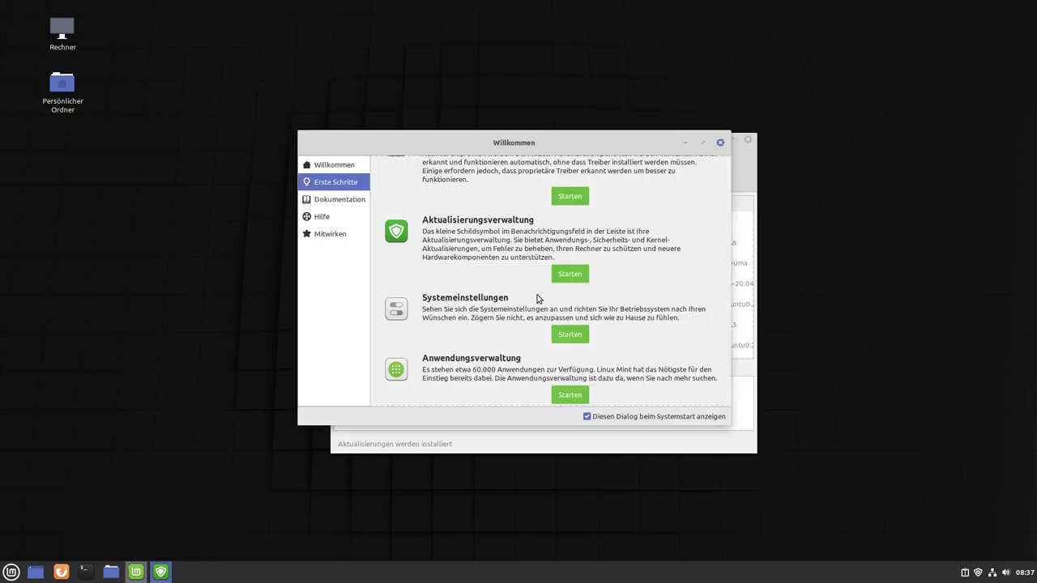
scroll(504, 315, down, 2)
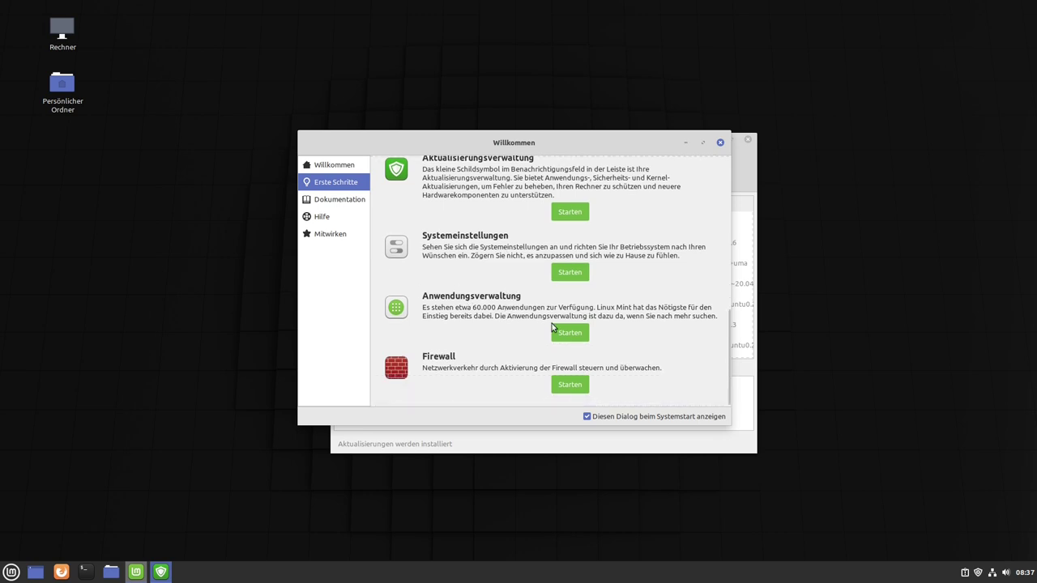
click(574, 339)
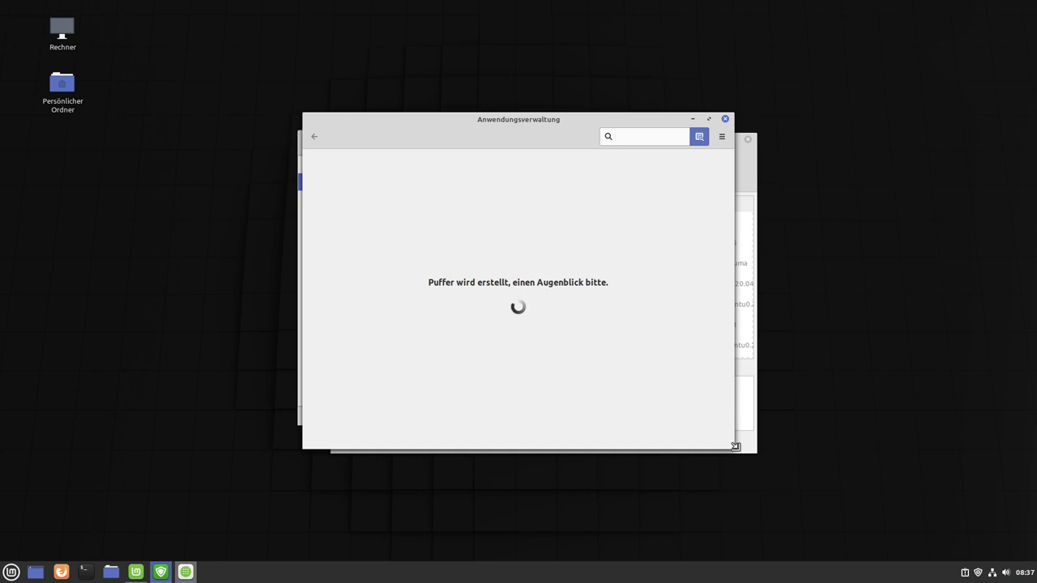
Enlarge and reposition the Software Manager window and open VLC's details page from Empfehlungen.
drag(732, 444, 873, 510)
drag(597, 125, 492, 75)
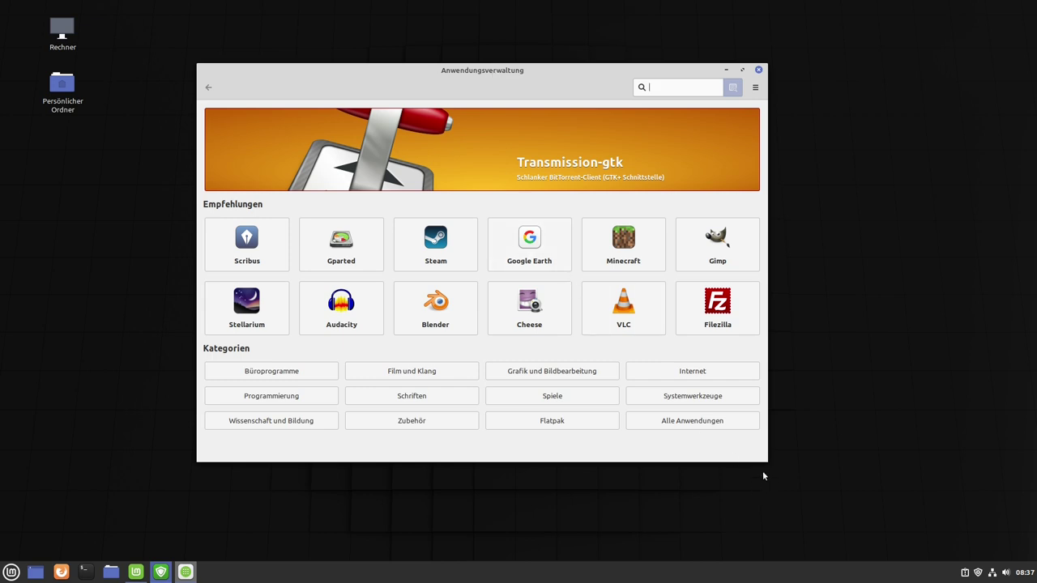
drag(762, 459, 911, 516)
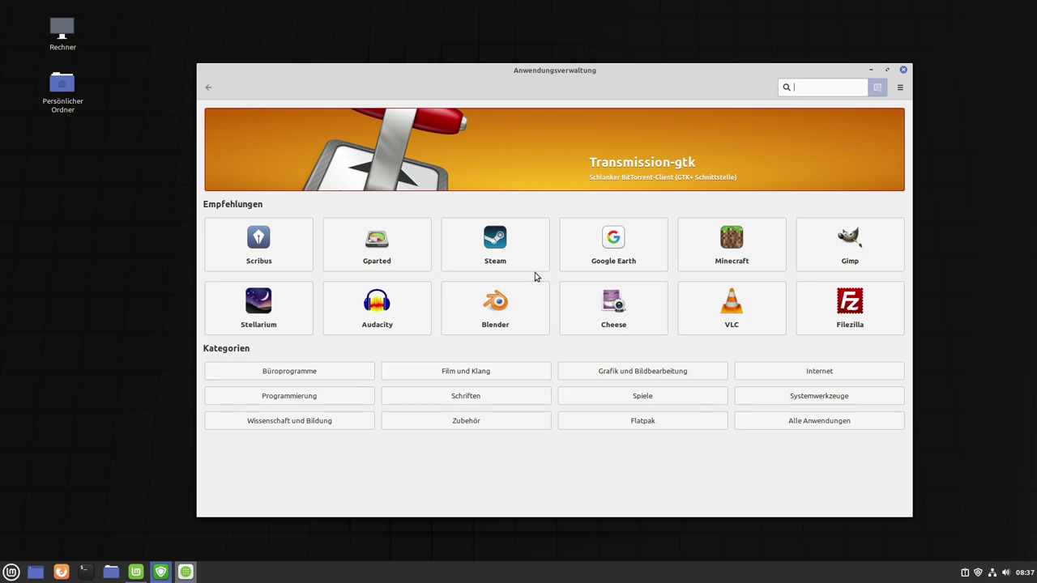
click(742, 303)
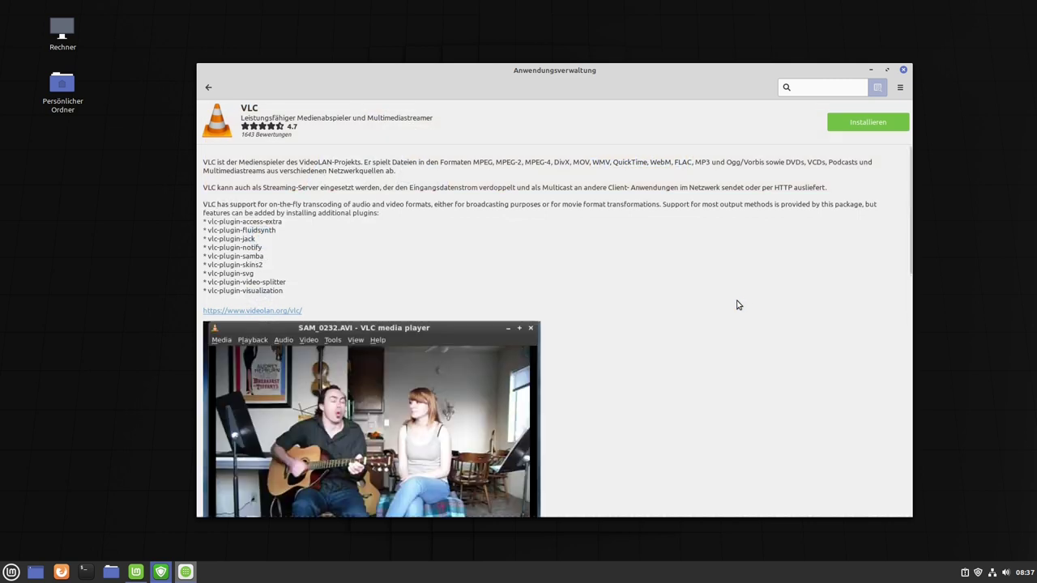
Install VLC from its Software Manager page, authorising with the account password.
scroll(624, 234, down, 4)
scroll(624, 234, up, 4)
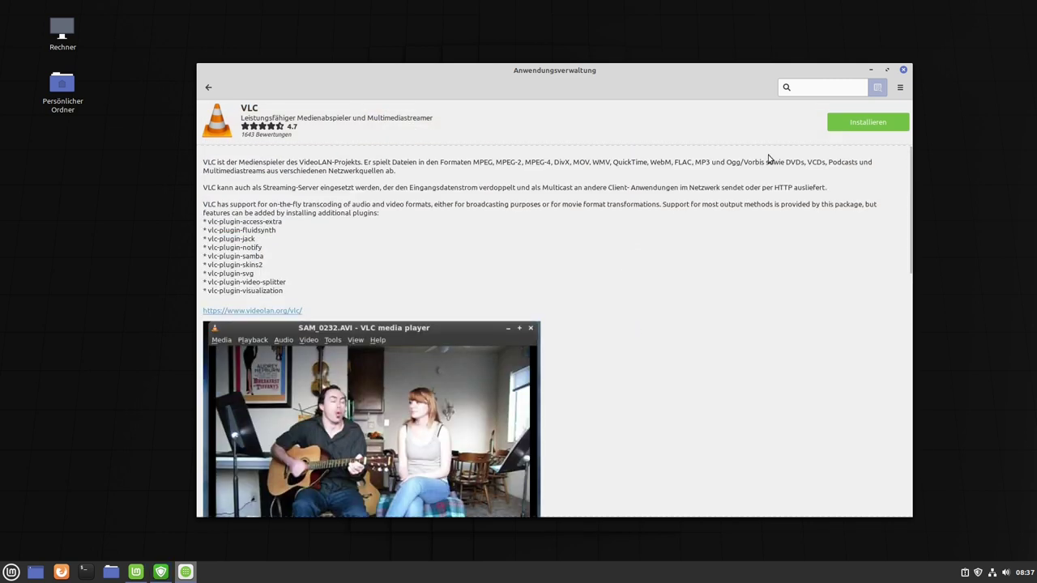
click(863, 119)
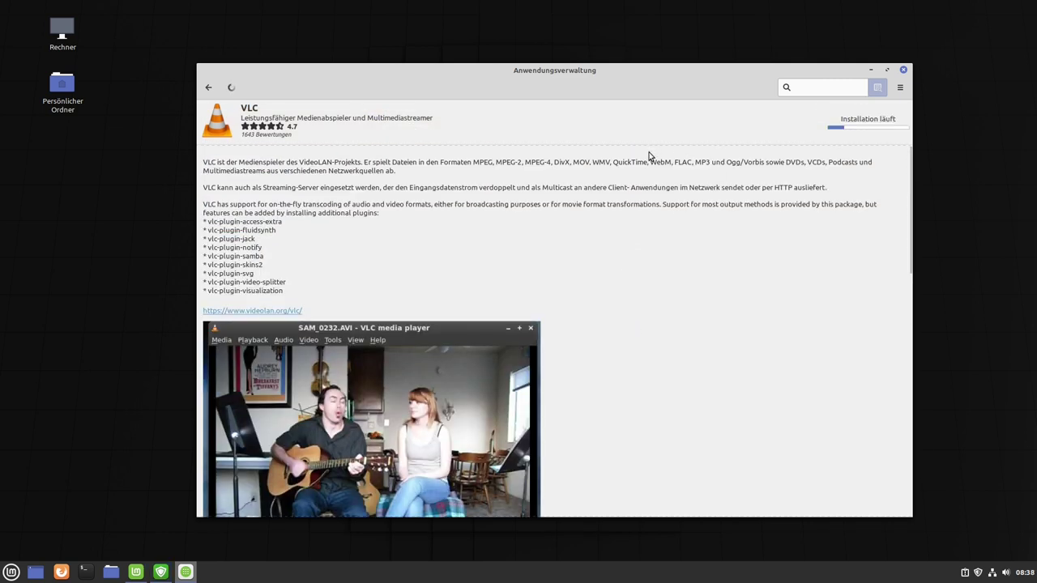
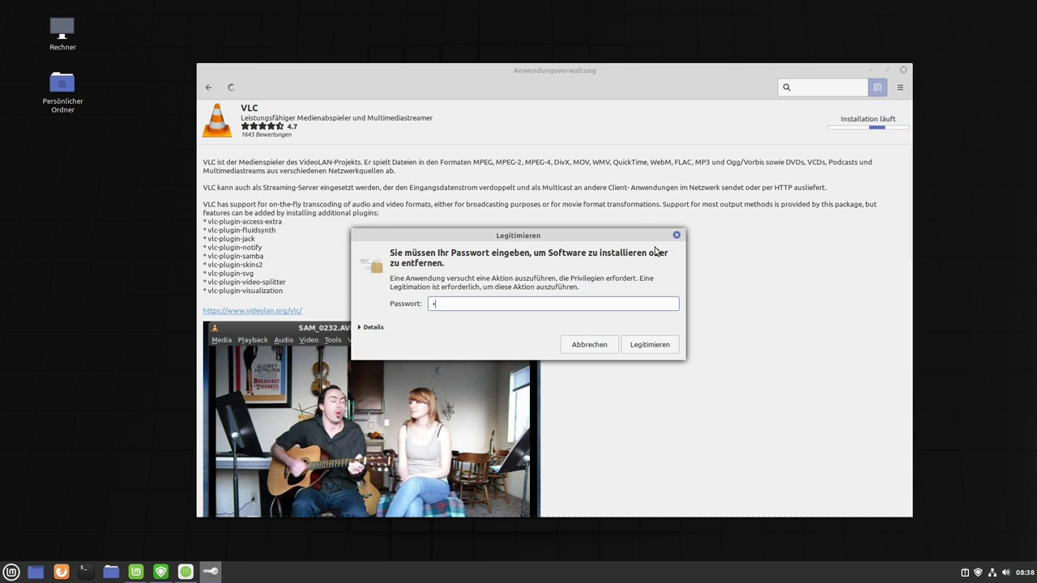
key(Return)
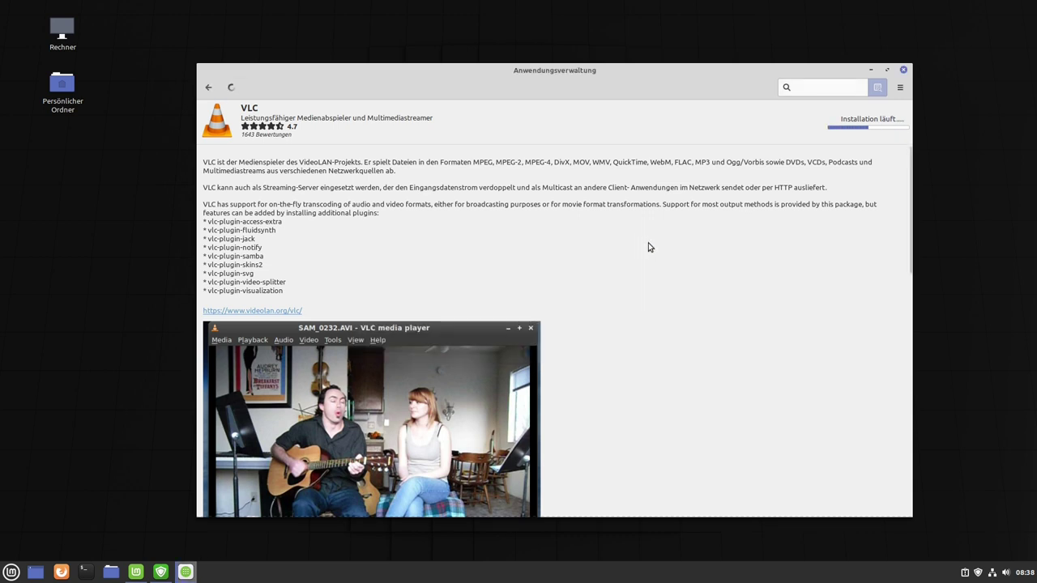
Open the application menu and close it again without launching anything.
click(12, 572)
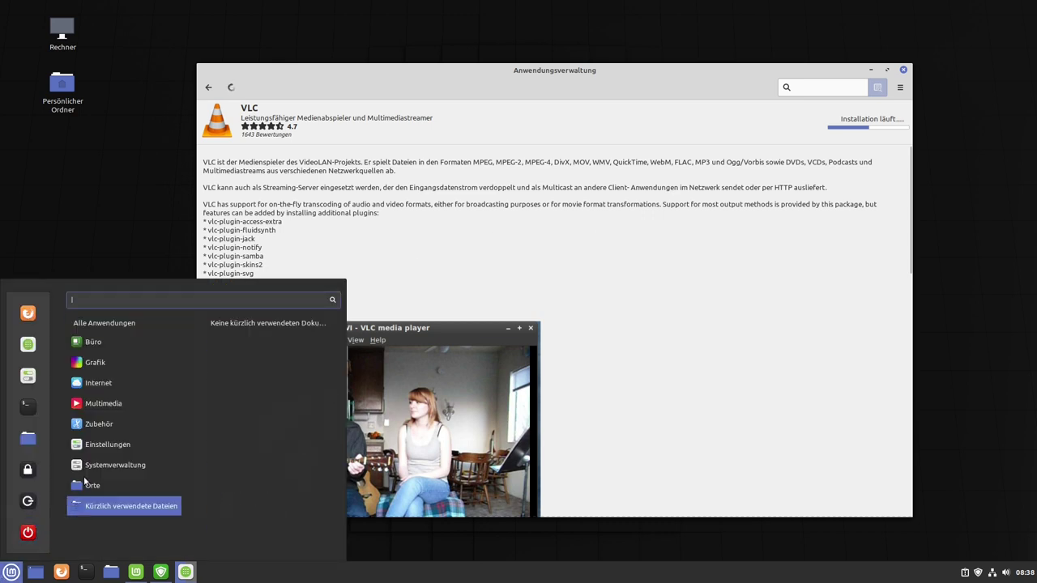
mouse_move(121, 403)
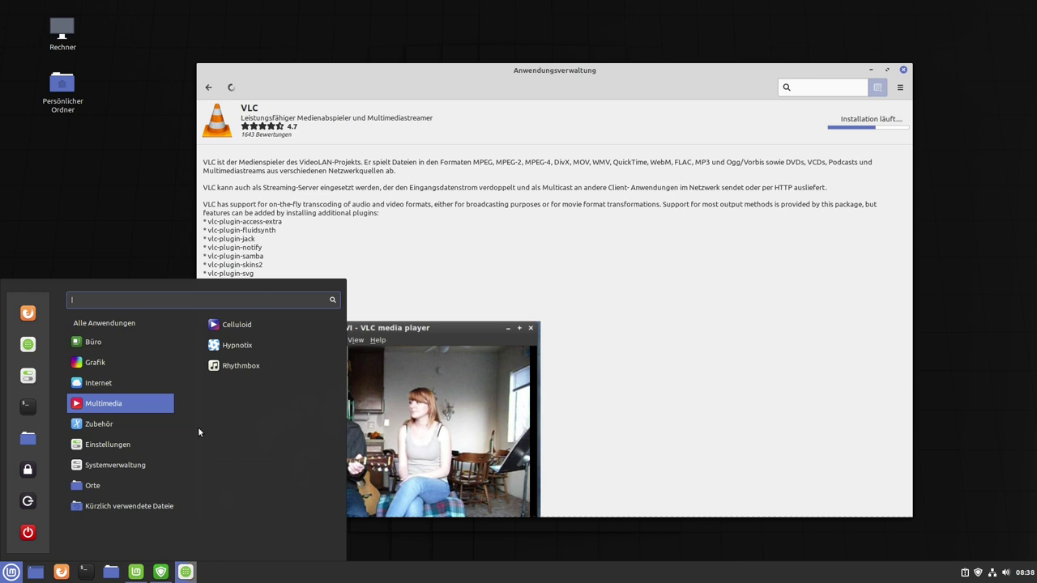
click(689, 380)
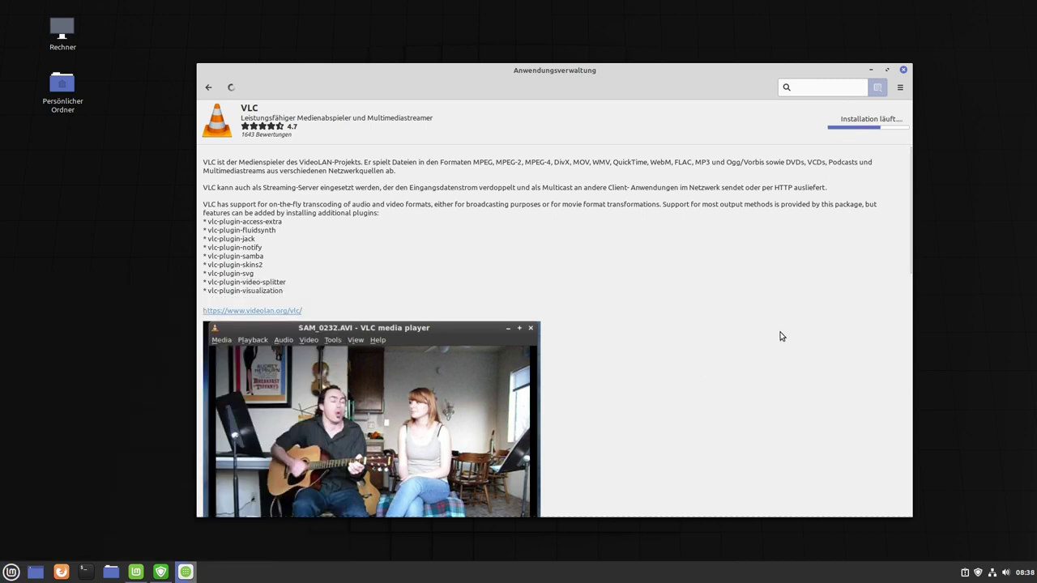
Launch VLC Media Player from the application menu and accept its privacy and network notice.
click(11, 571)
mouse_move(103, 403)
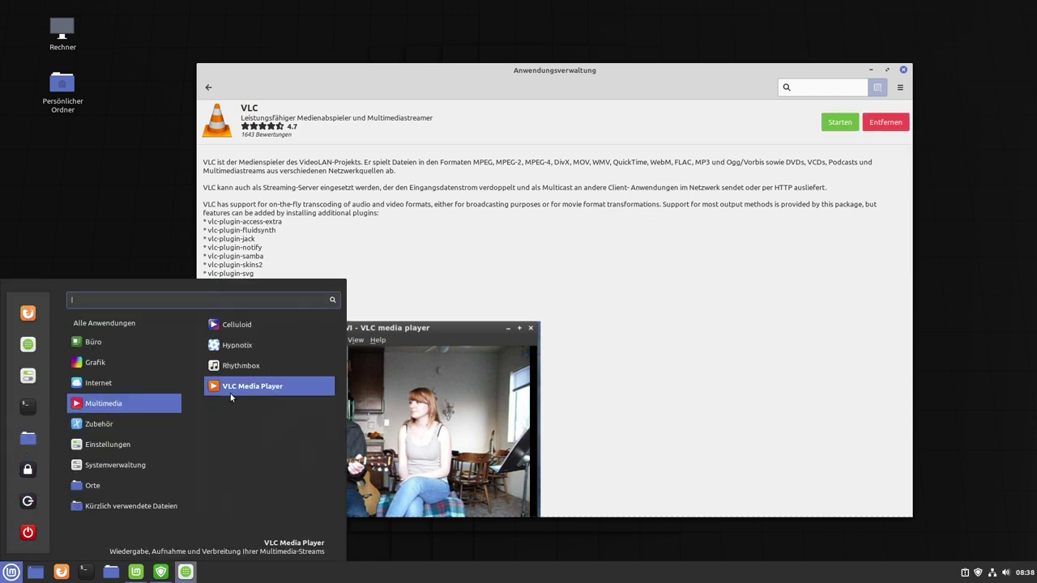
click(263, 389)
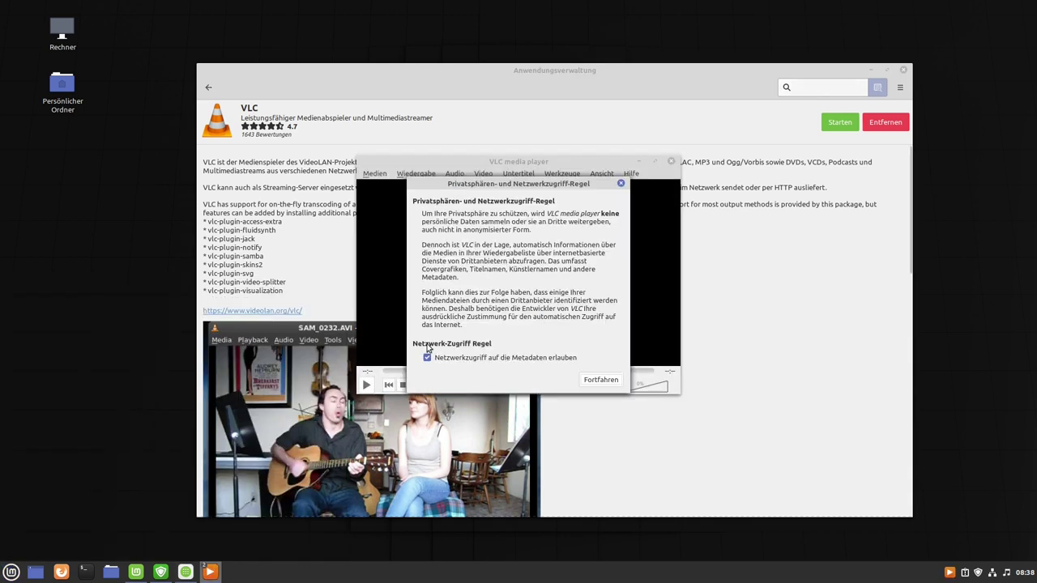
click(605, 379)
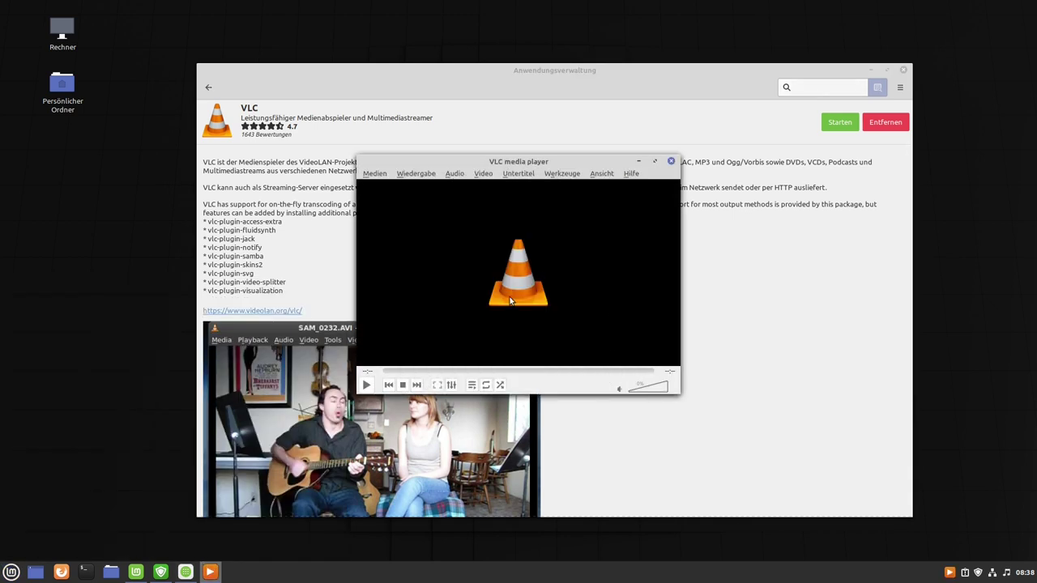
Move the VLC window down, look through the Medien menu, then close VLC.
drag(492, 162, 490, 214)
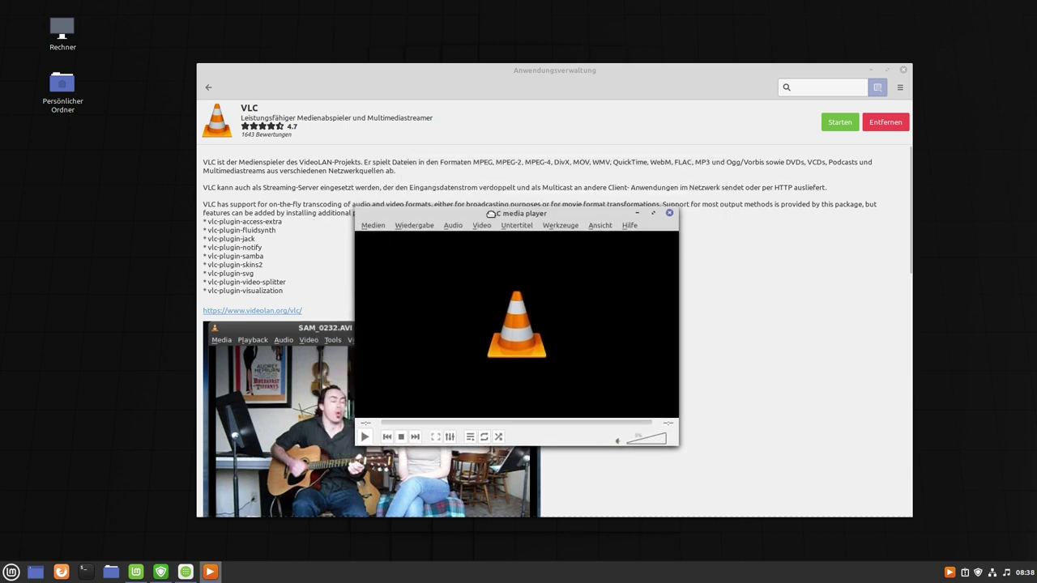
click(378, 227)
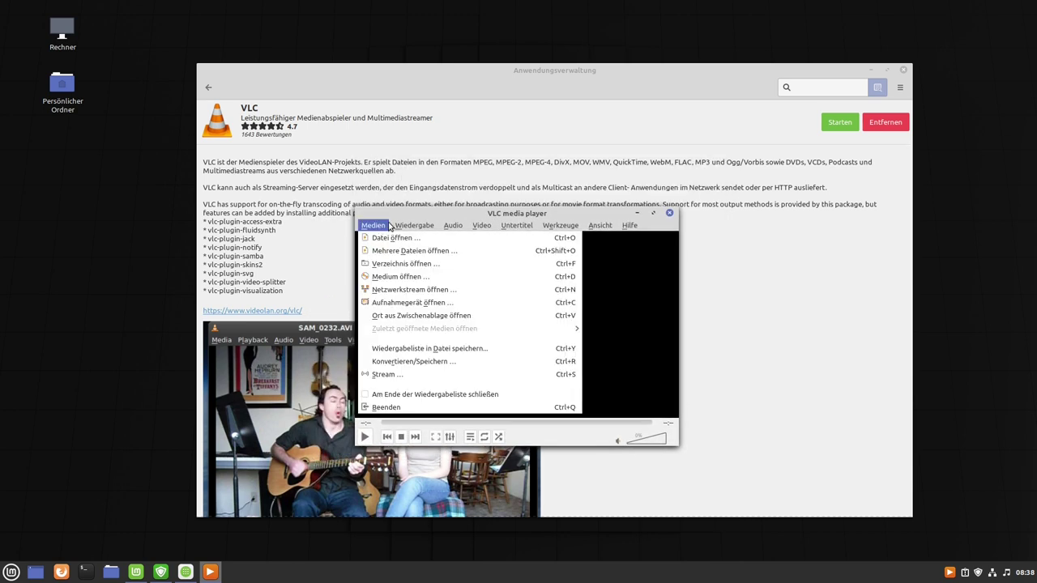
click(424, 217)
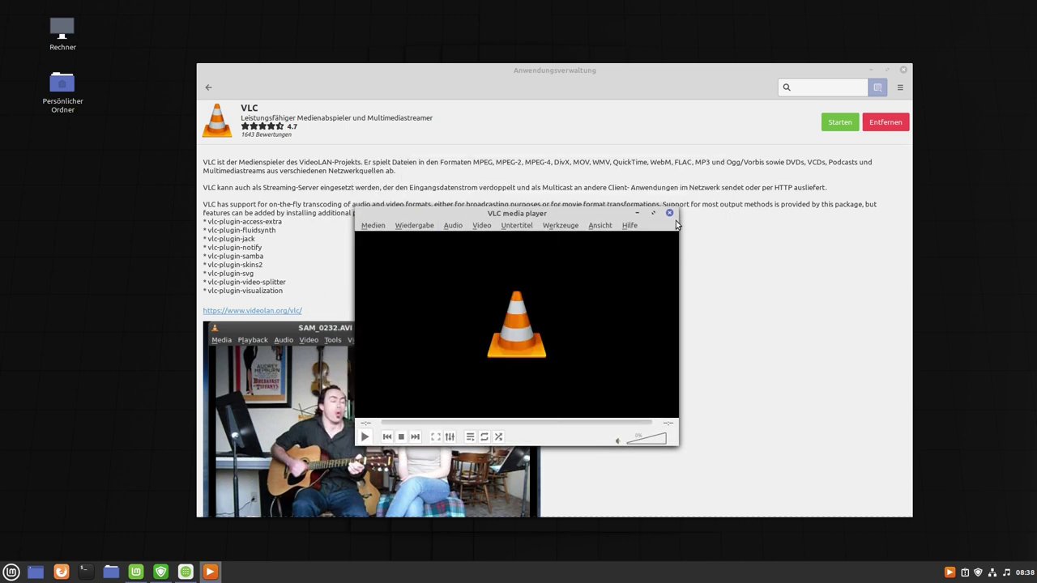
click(670, 215)
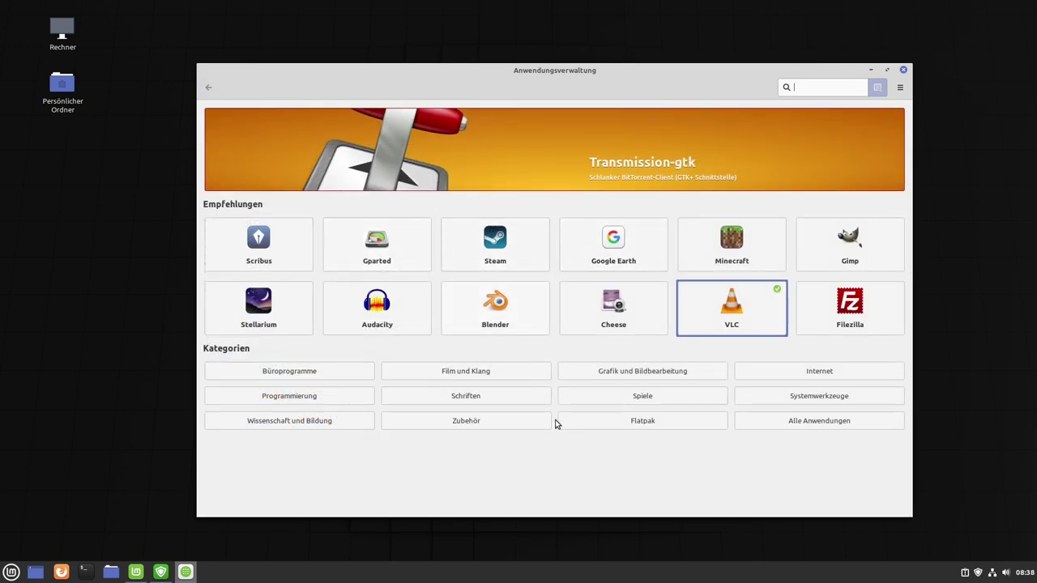
Browse the Spiele category, view Steam's details, then return to the Software Manager start page.
click(646, 396)
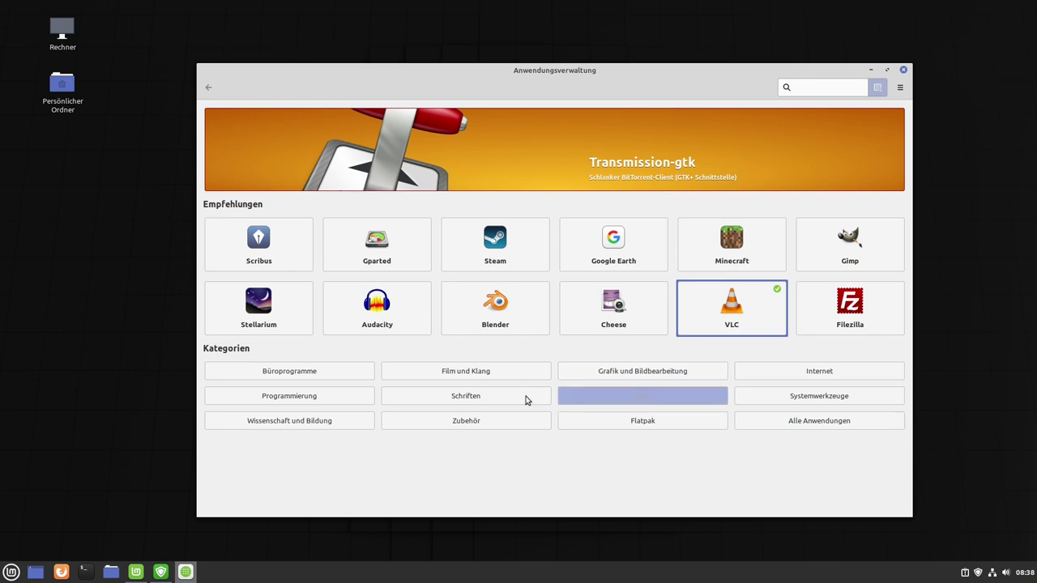
scroll(479, 155, down, 1)
scroll(478, 155, up, 1)
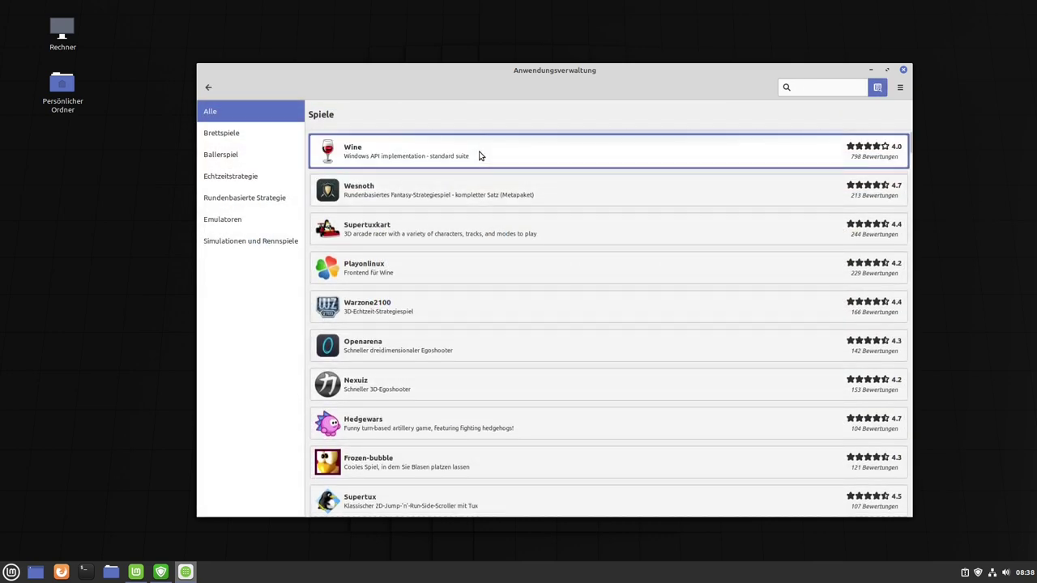
scroll(479, 154, down, 2)
scroll(514, 254, down, 5)
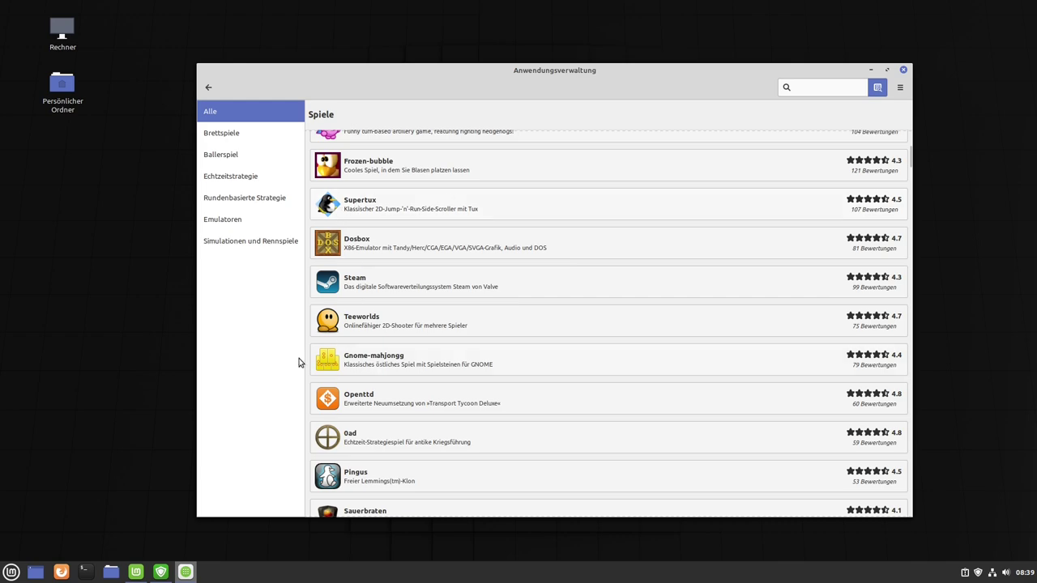
click(390, 279)
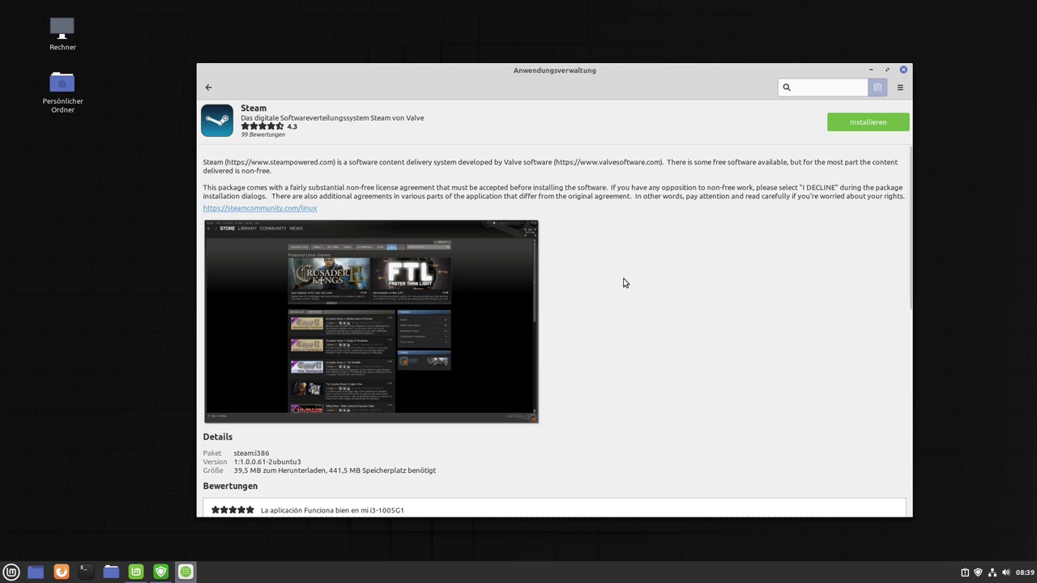
click(208, 89)
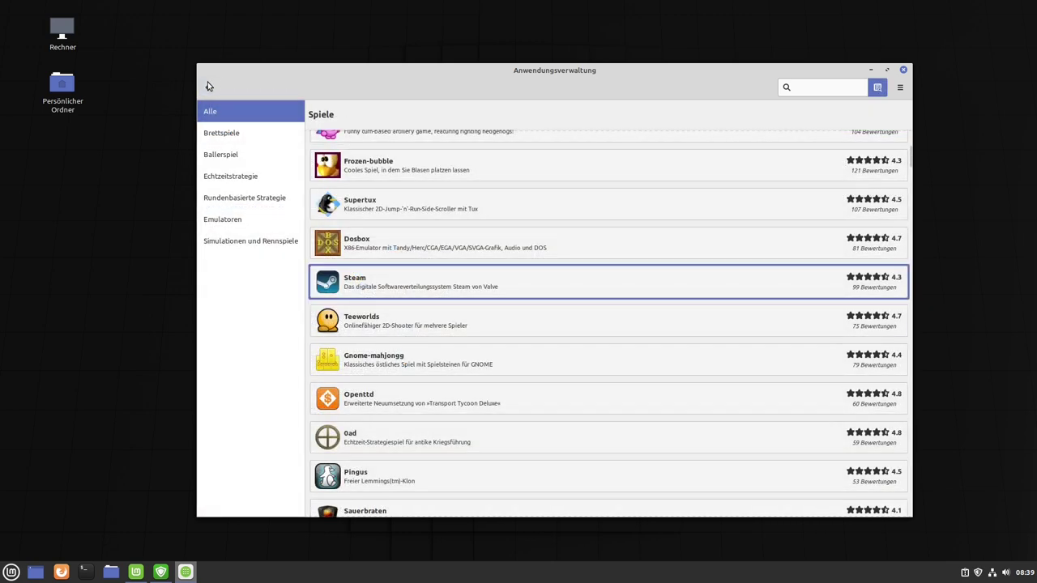
click(208, 89)
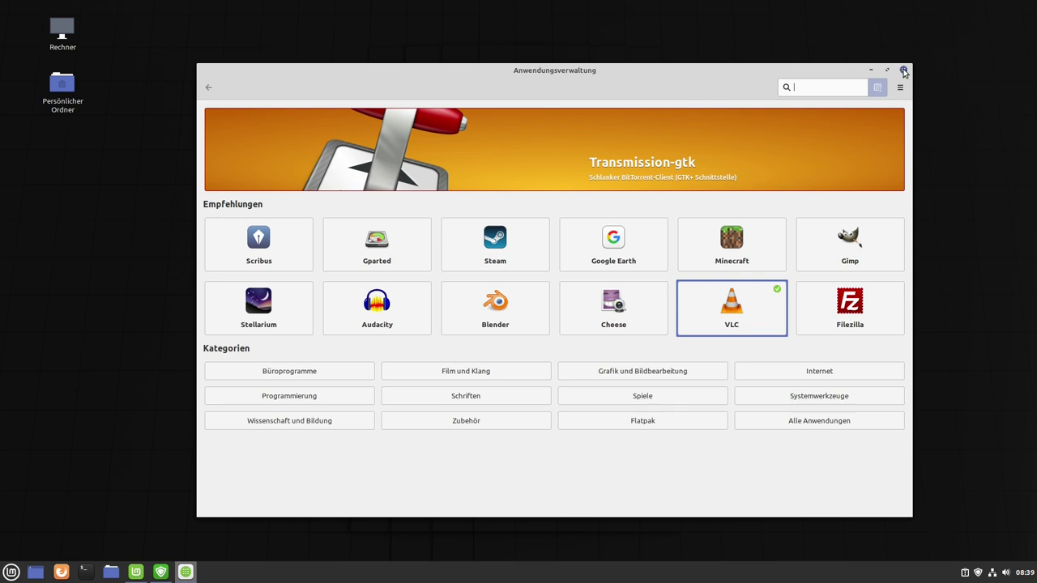
Close the Software Manager and start the Firewall from Willkommen, authenticating with the password.
click(904, 72)
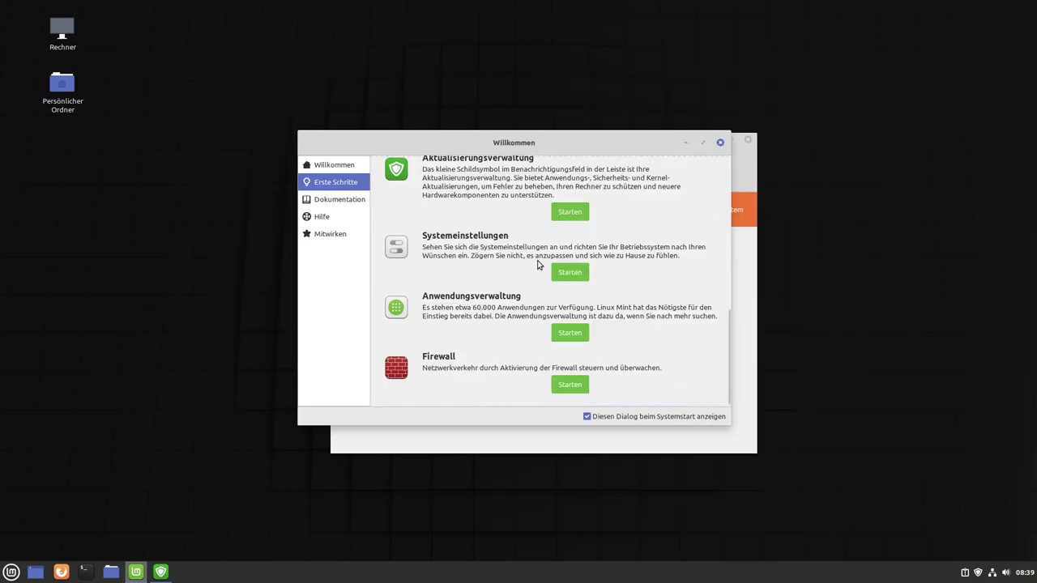
click(571, 385)
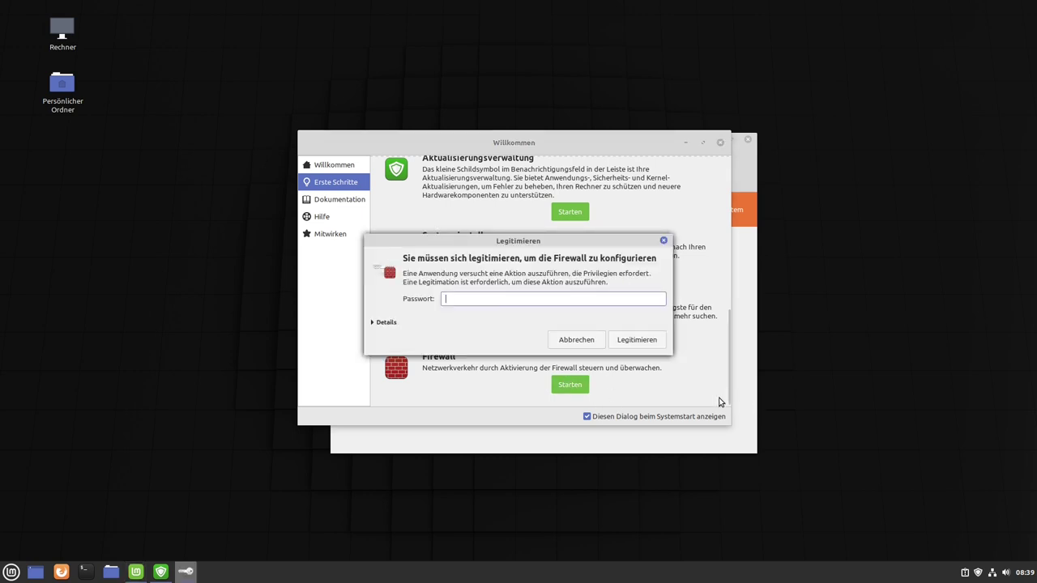
text(****)
key(Return)
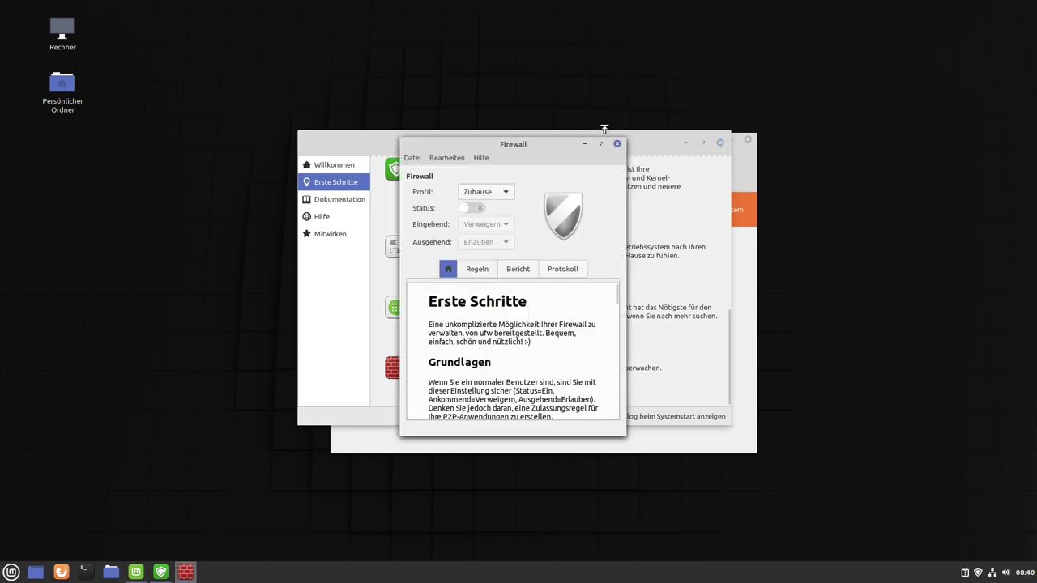
Turn the firewall Status on and, after trying profile Büro, settle on profile Zuhause.
click(470, 209)
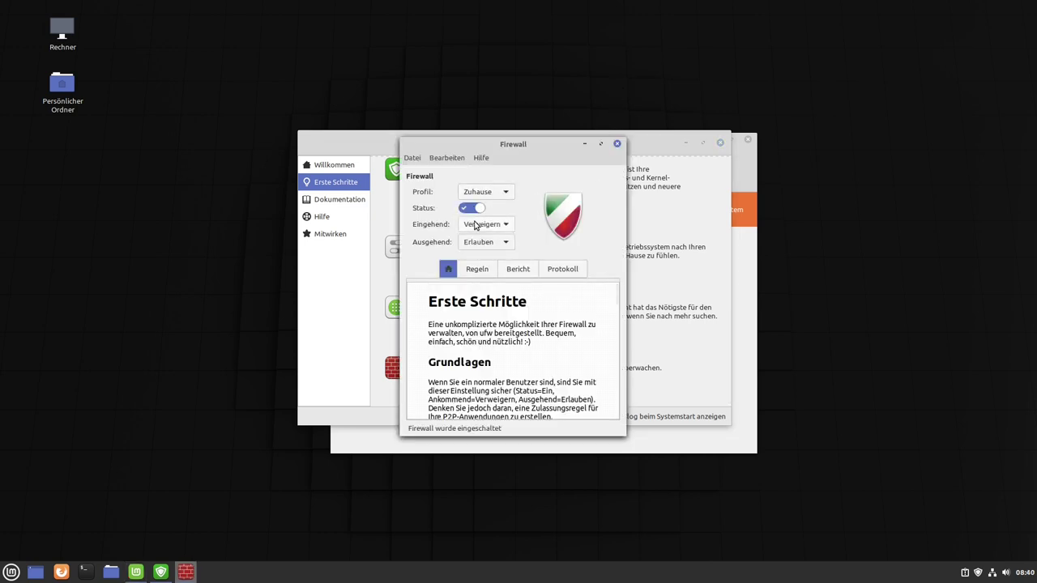
click(503, 196)
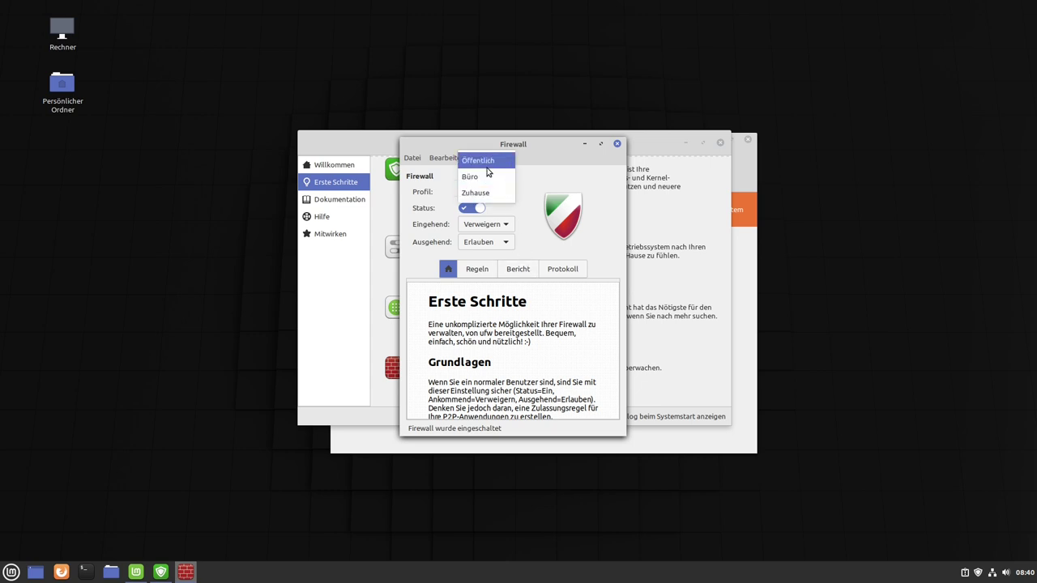
click(521, 183)
scroll(503, 197, up, 2)
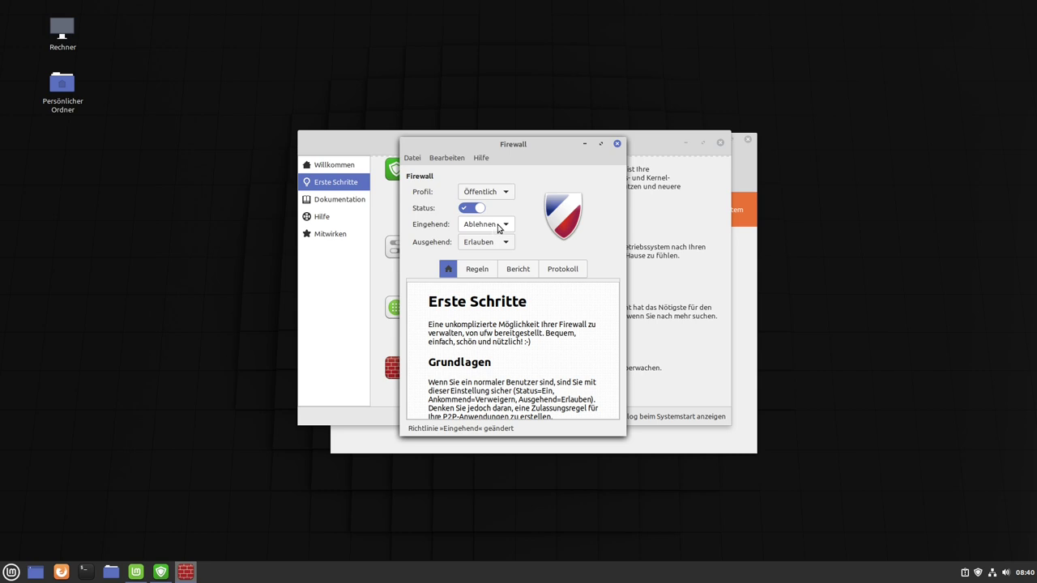
click(499, 192)
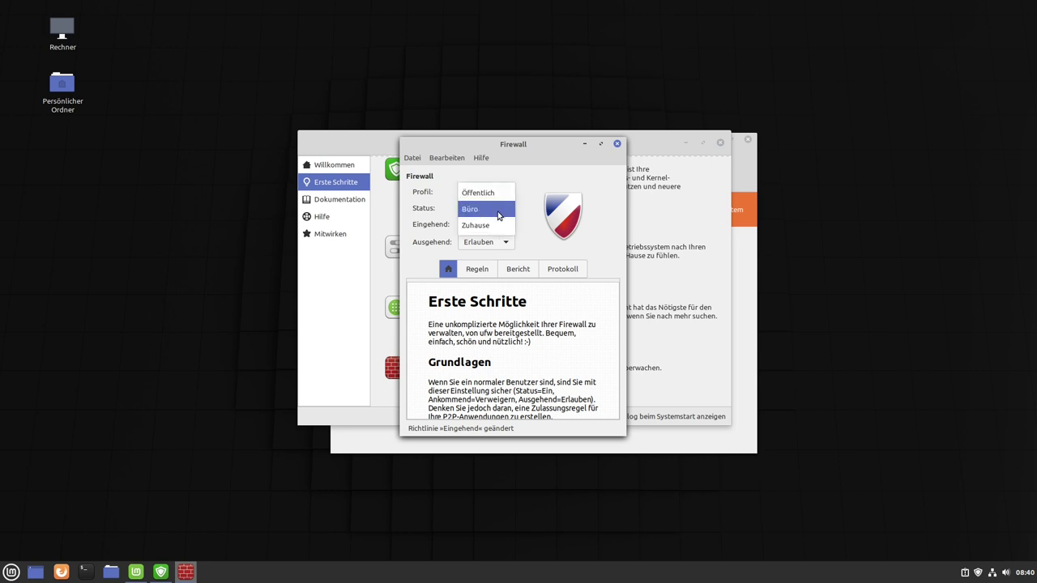
click(501, 198)
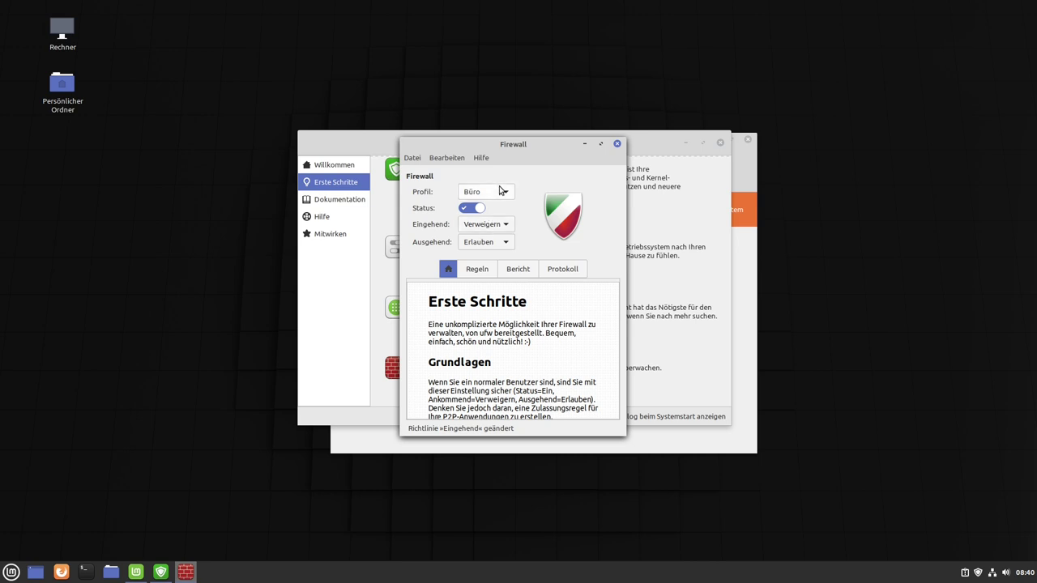
click(500, 192)
click(508, 212)
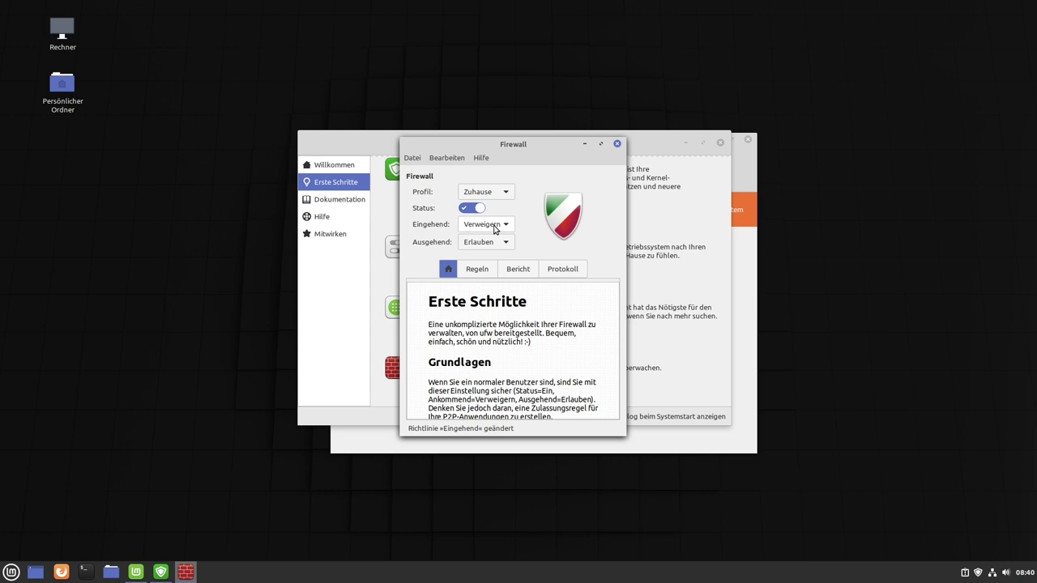
Keep incoming traffic at Verweigern, check the empty Regeln list, and close Firewall.
click(500, 230)
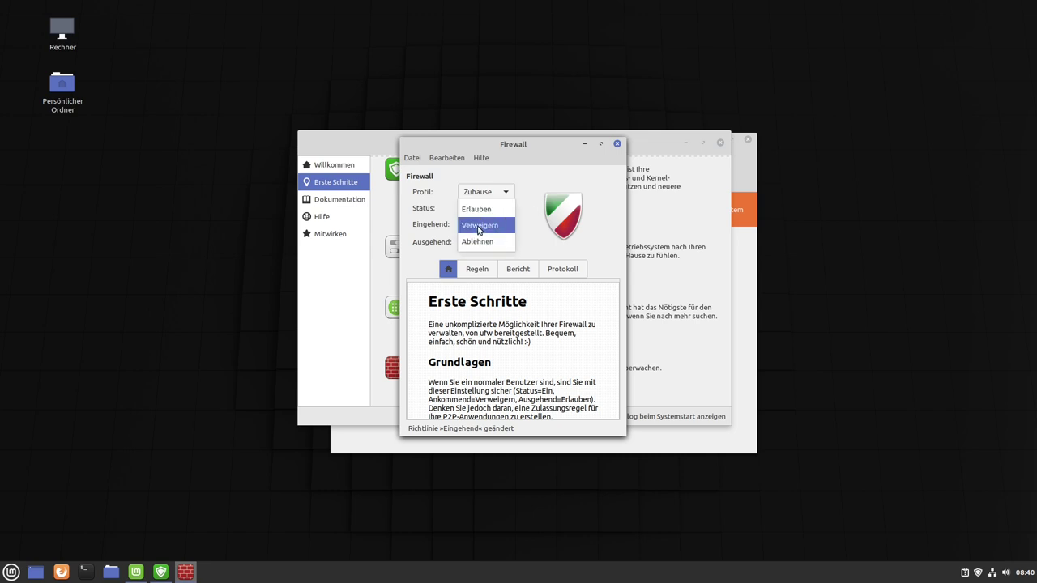
click(524, 235)
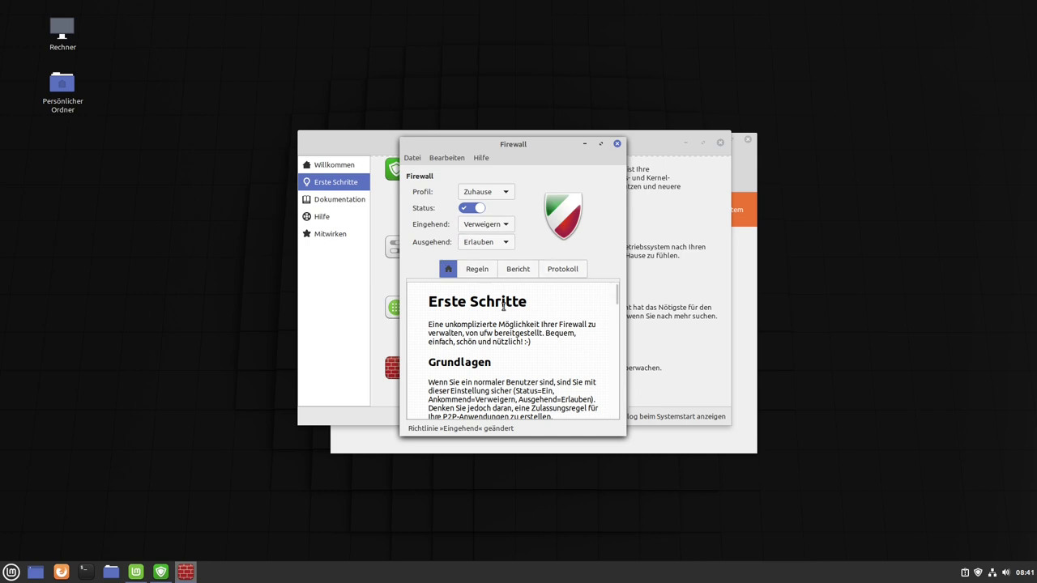
click(479, 272)
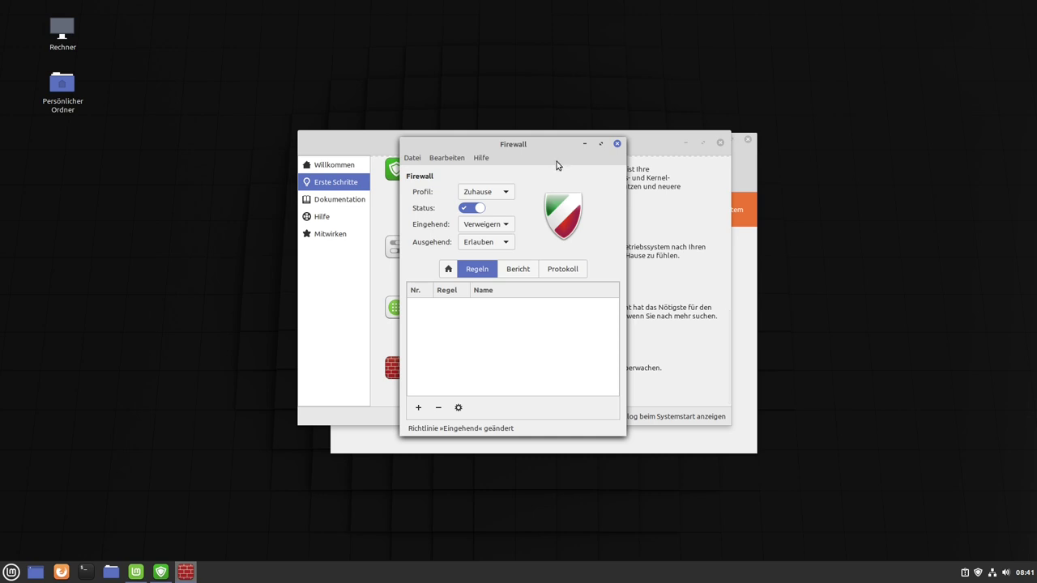
click(617, 144)
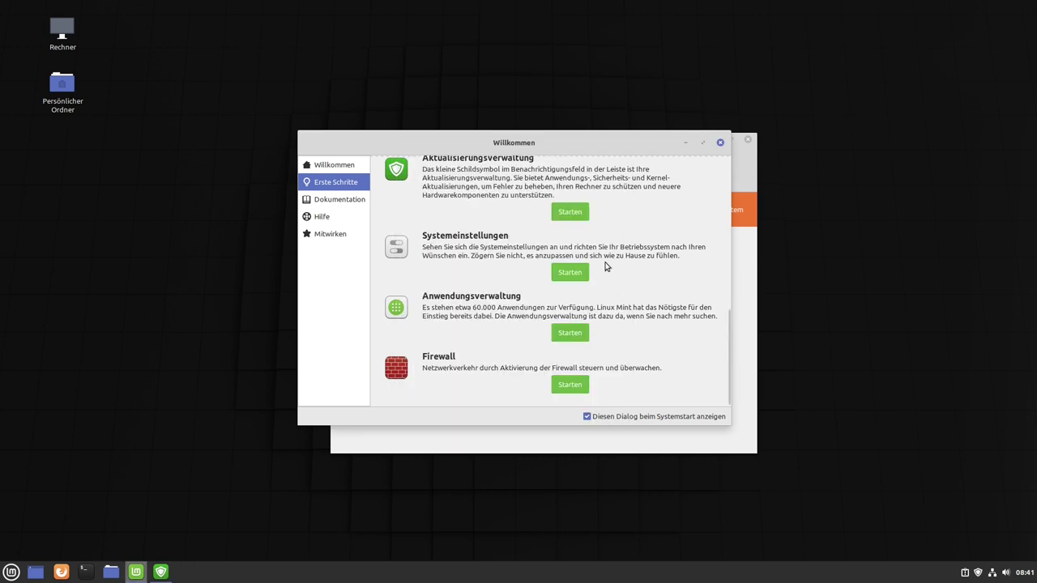
View Dokumentation in the Welcome screen, then close Willkommen and the Aktualisierungsverwaltung.
scroll(519, 340, up, 5)
scroll(532, 331, up, 3)
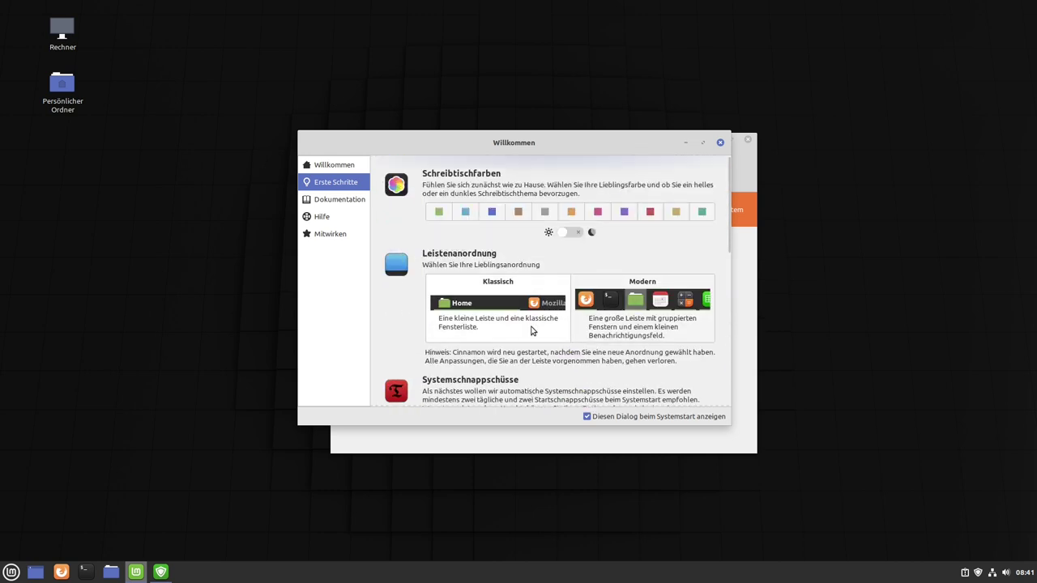
click(339, 203)
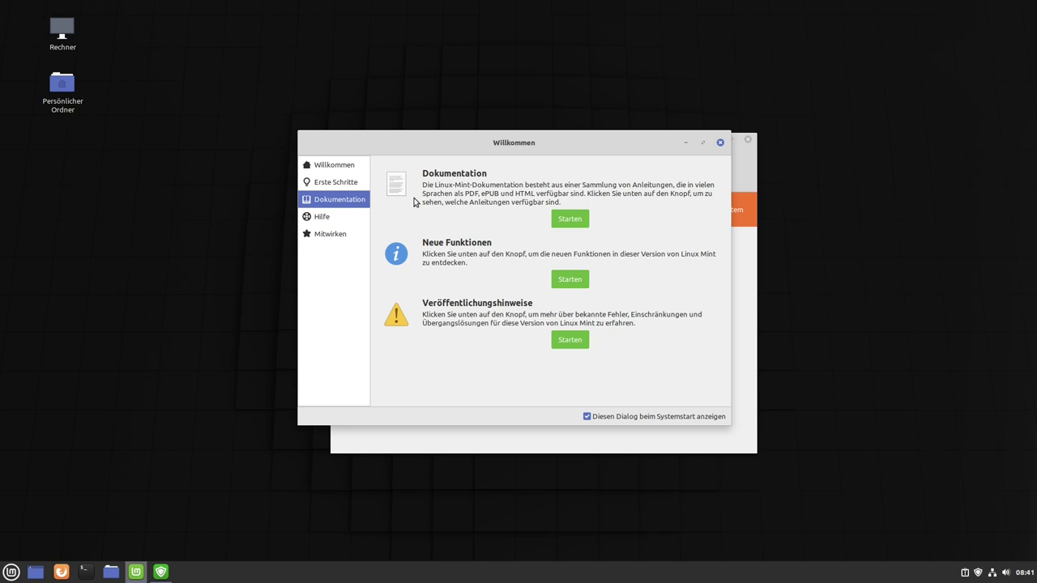
mouse_move(604, 133)
mouse_down()
mouse_move(579, 132)
mouse_move(620, 130)
mouse_up()
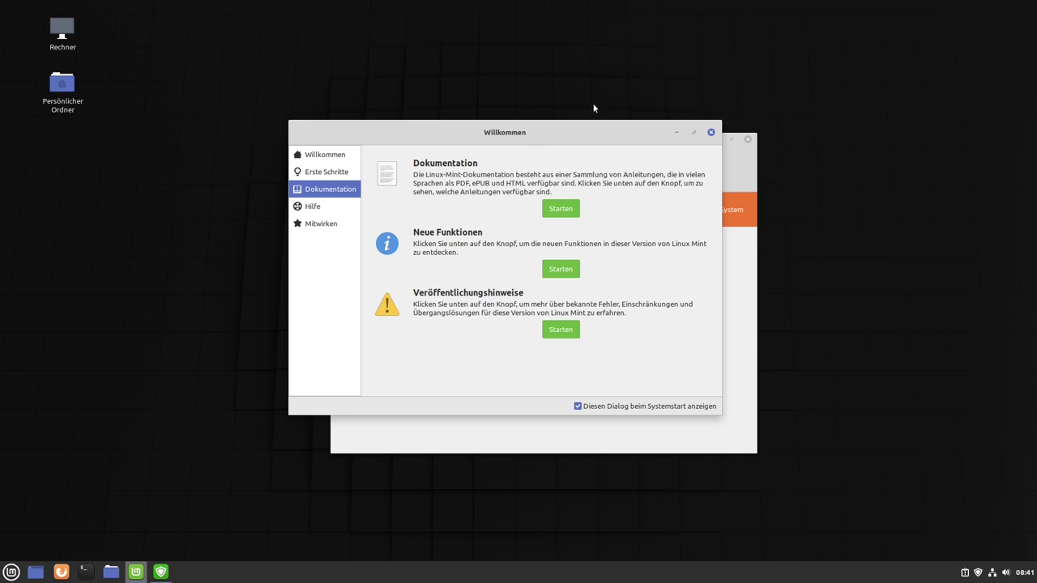
click(712, 133)
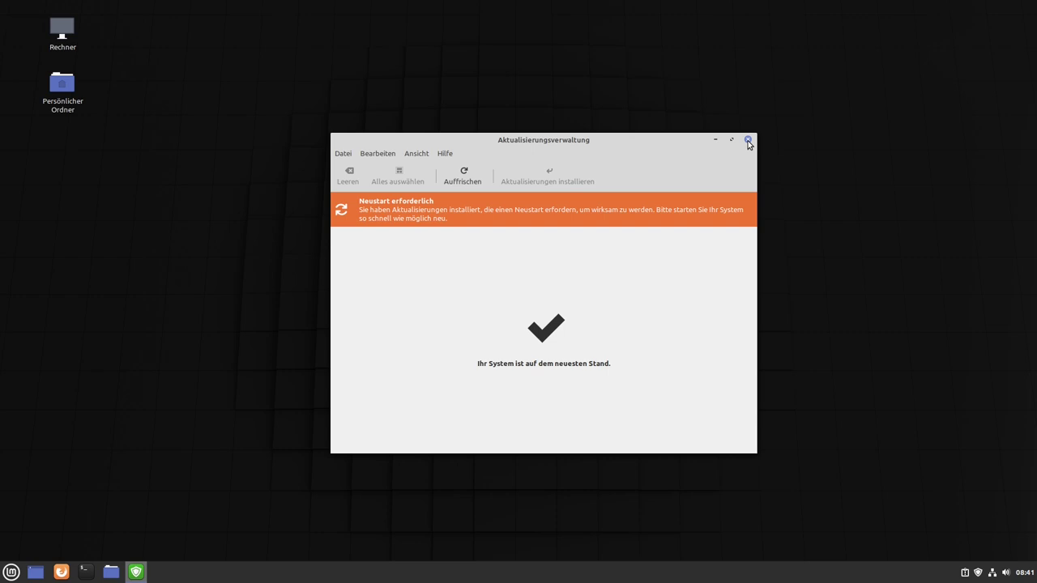
click(748, 140)
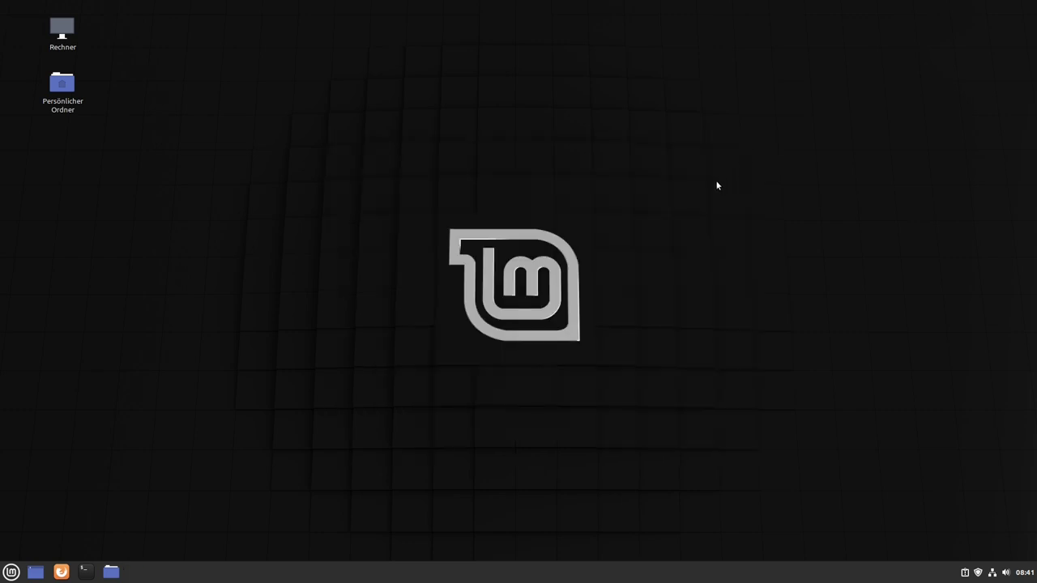